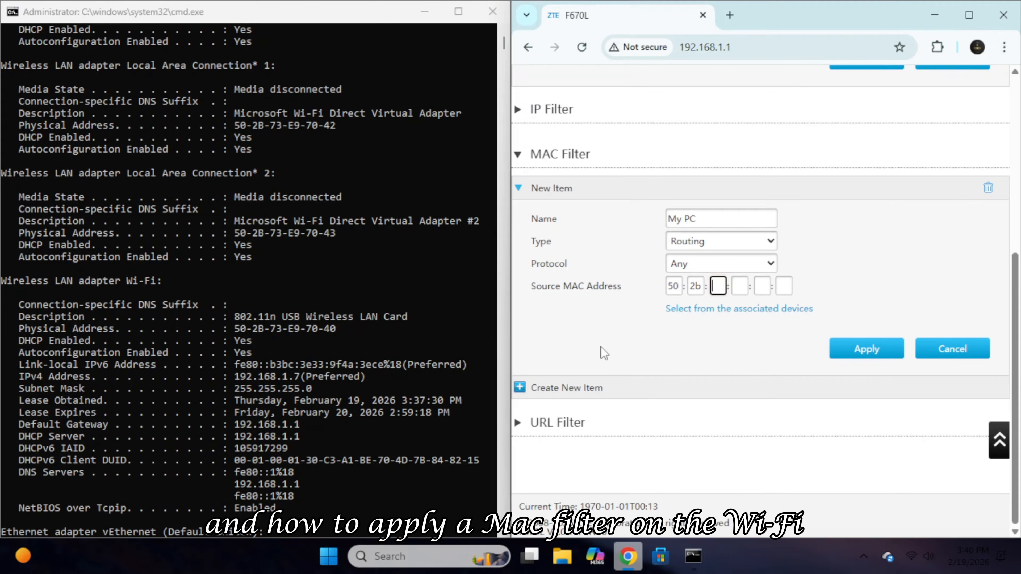
Save the My PC MAC filter entry ending 73e97040, then check the Windows Wi-Fi list.
type("73e97040")
left_click(867, 348)
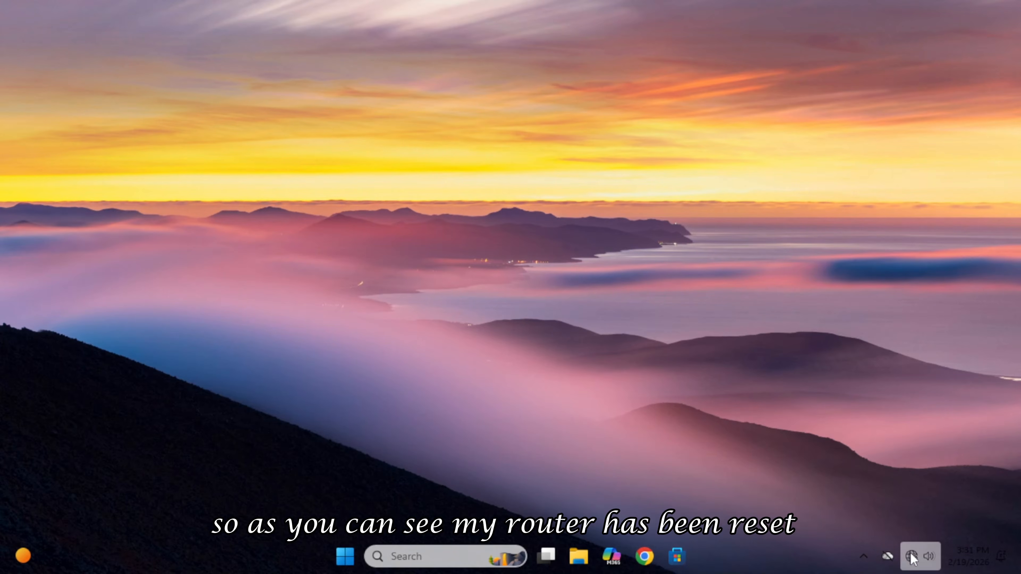
left_click(910, 553)
left_click(816, 322)
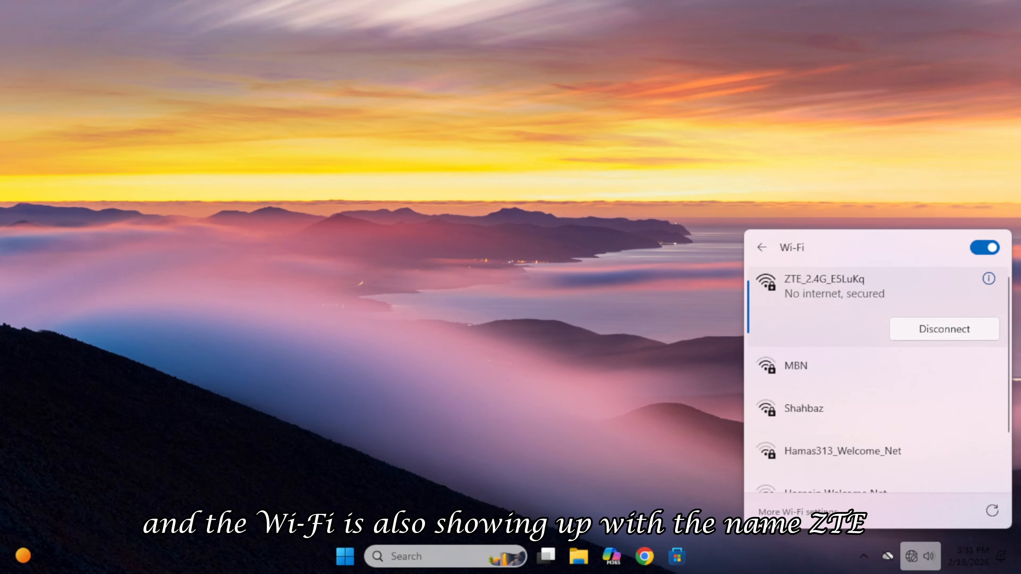
key("Escape")
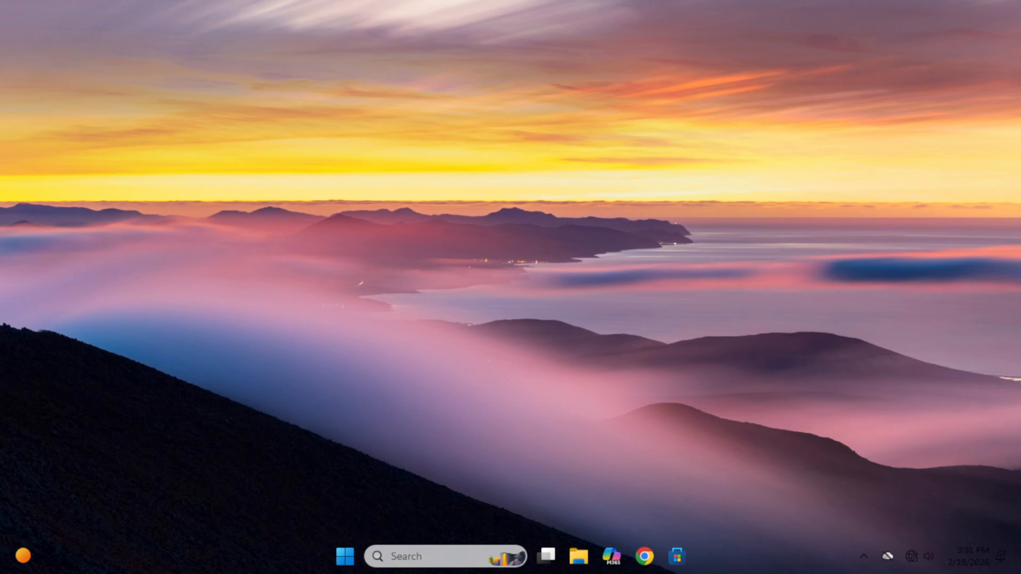
Open Chrome and load the router page at 192.168.1.1.
left_click(653, 544)
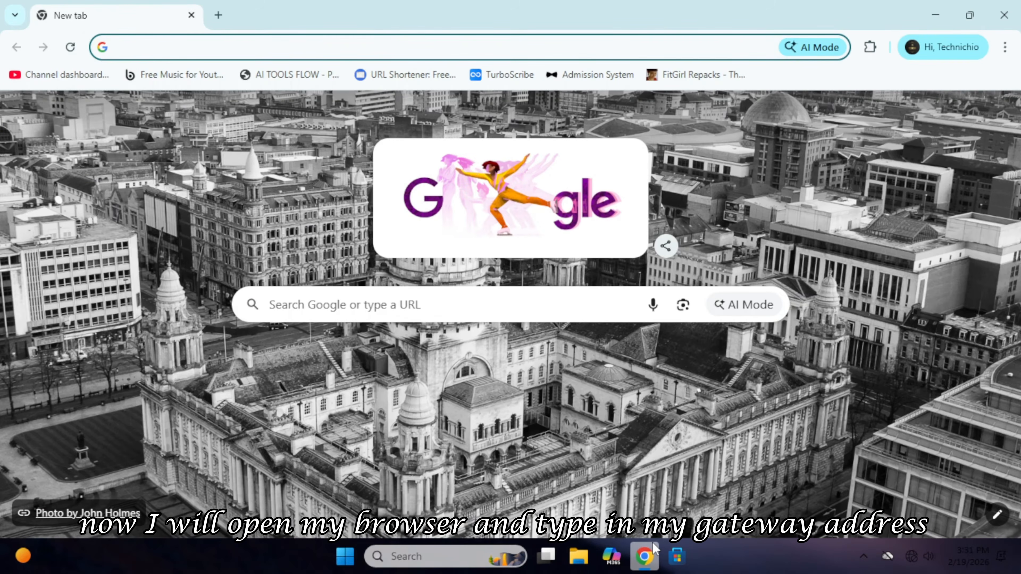
type("192.")
key("Return")
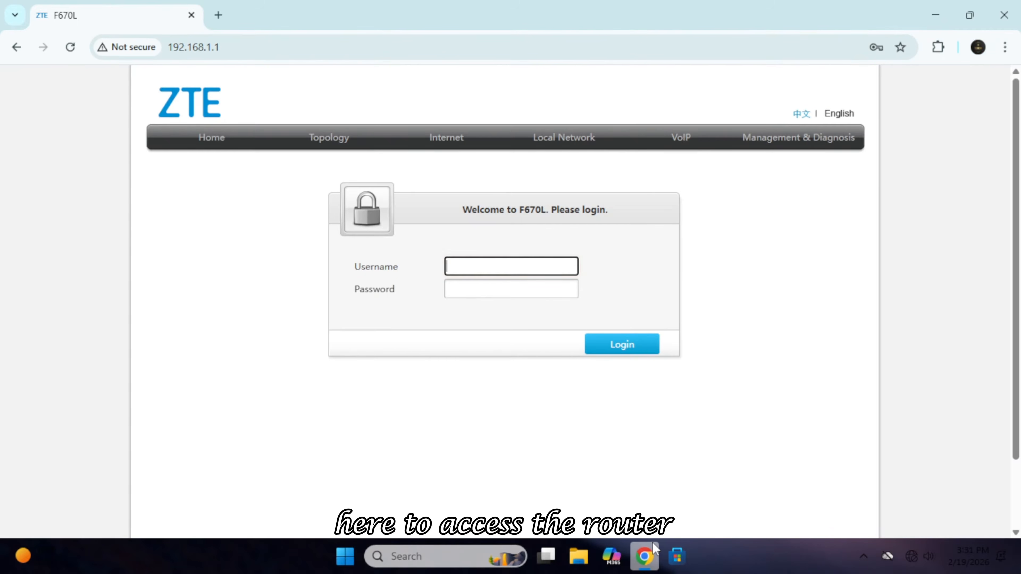
Log in with the saved admin credentials, then retype the password from the router label.
left_click(502, 262)
left_click(589, 306)
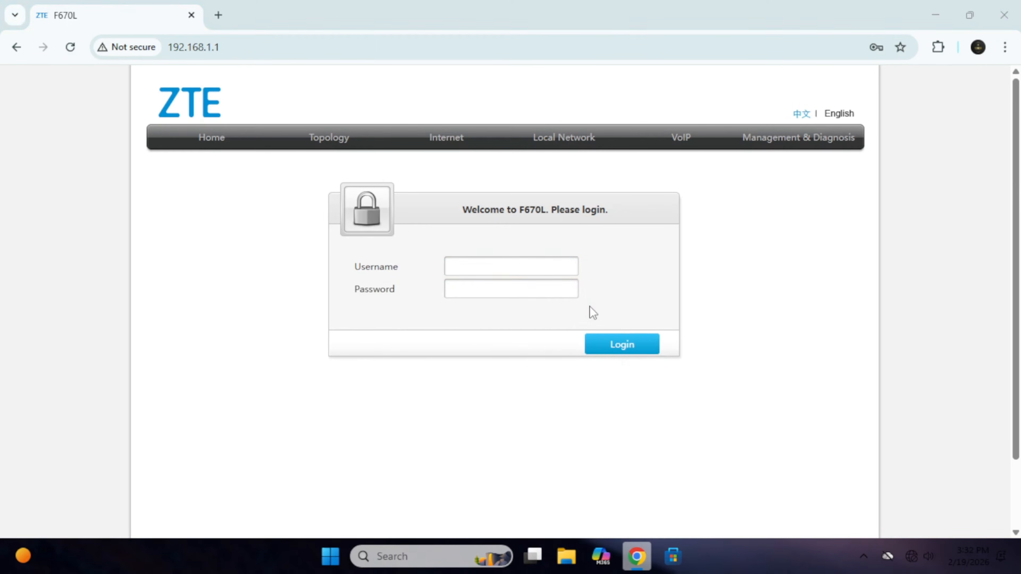
type("••••")
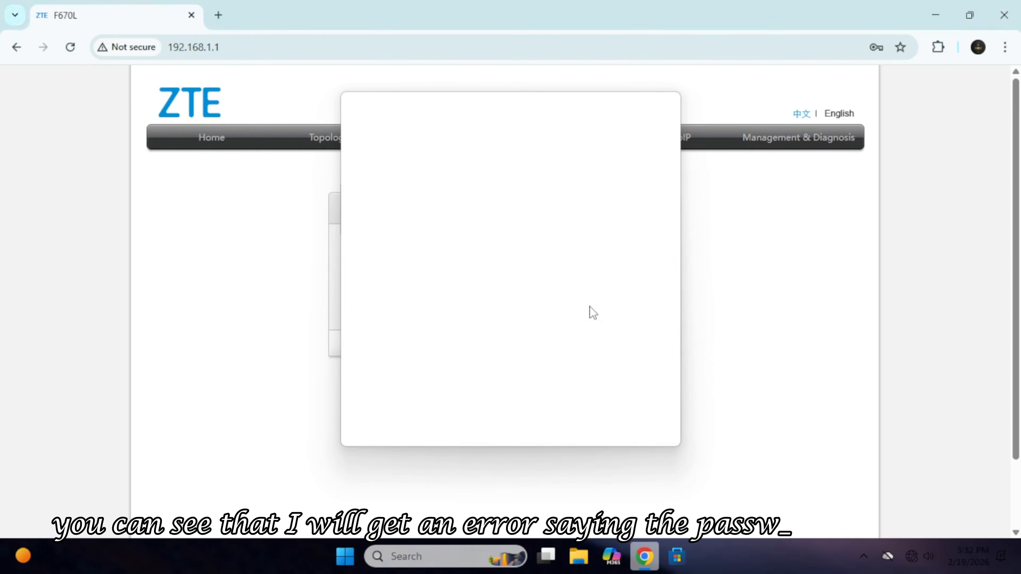
key("Return")
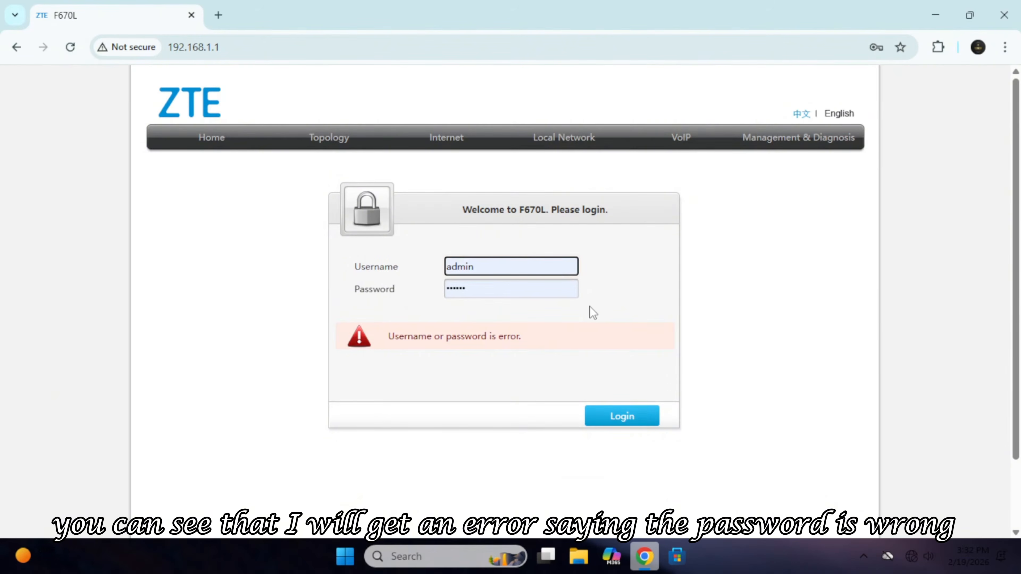
key("Tab")
key("BackSpace")
type("•••")
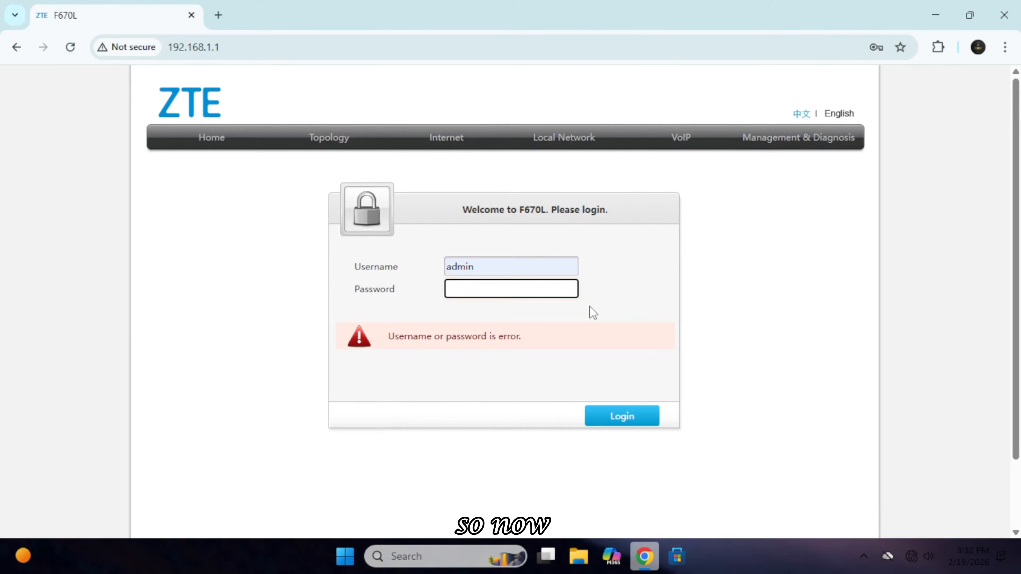
type("•••")
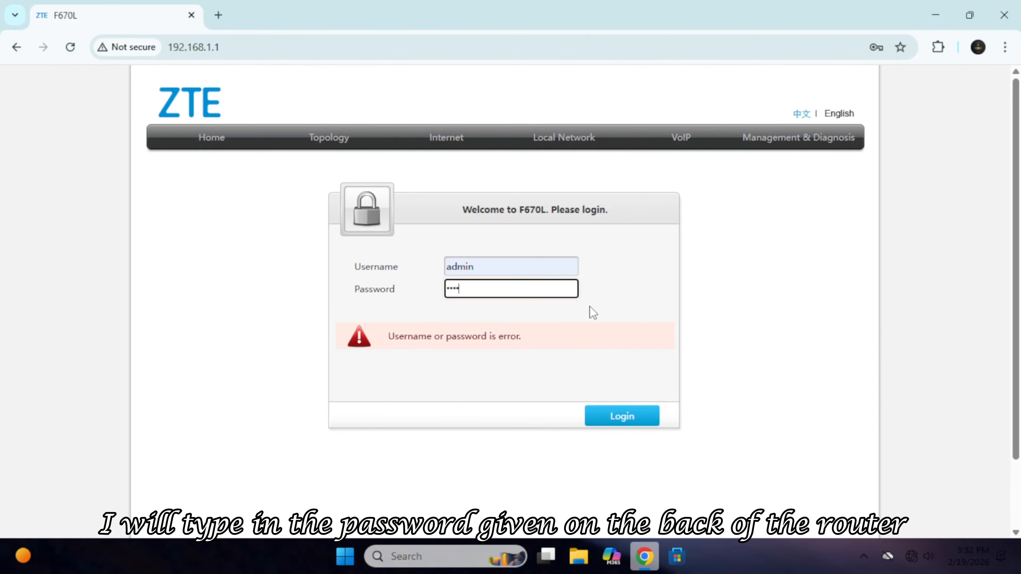
type("••")
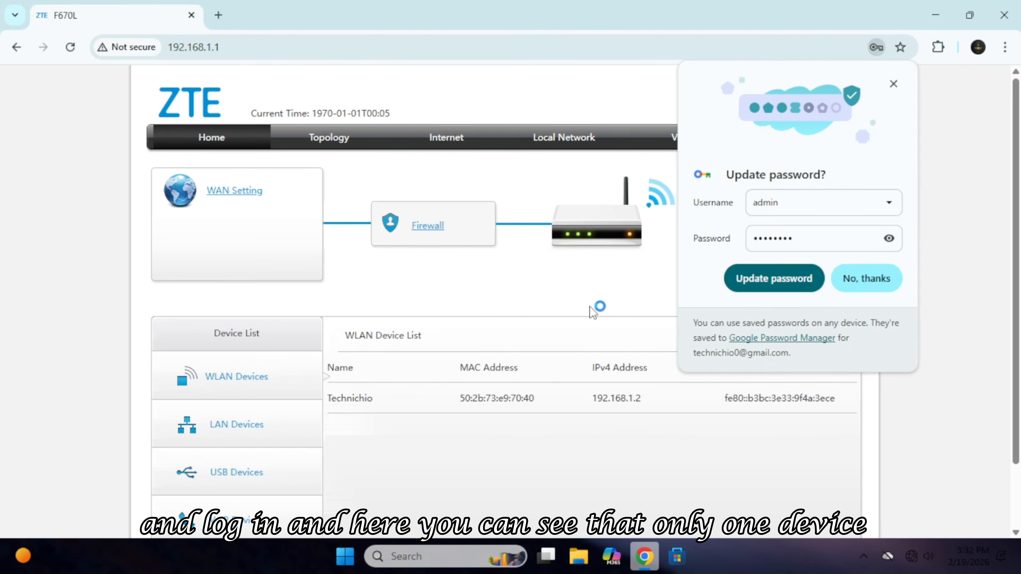
Decline Chrome's password update and go to the Internet WAN connection settings.
left_click(865, 282)
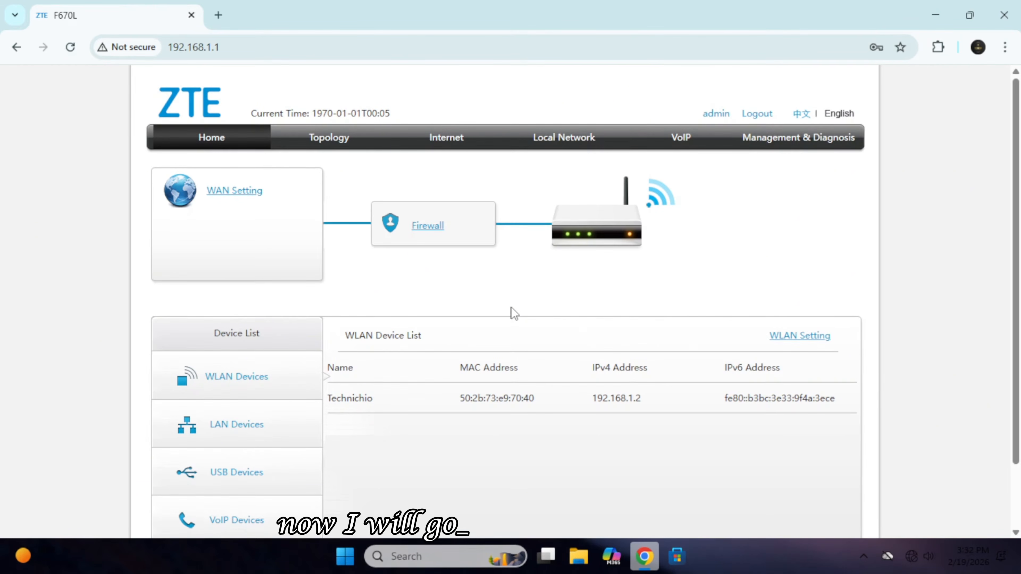
left_click(453, 148)
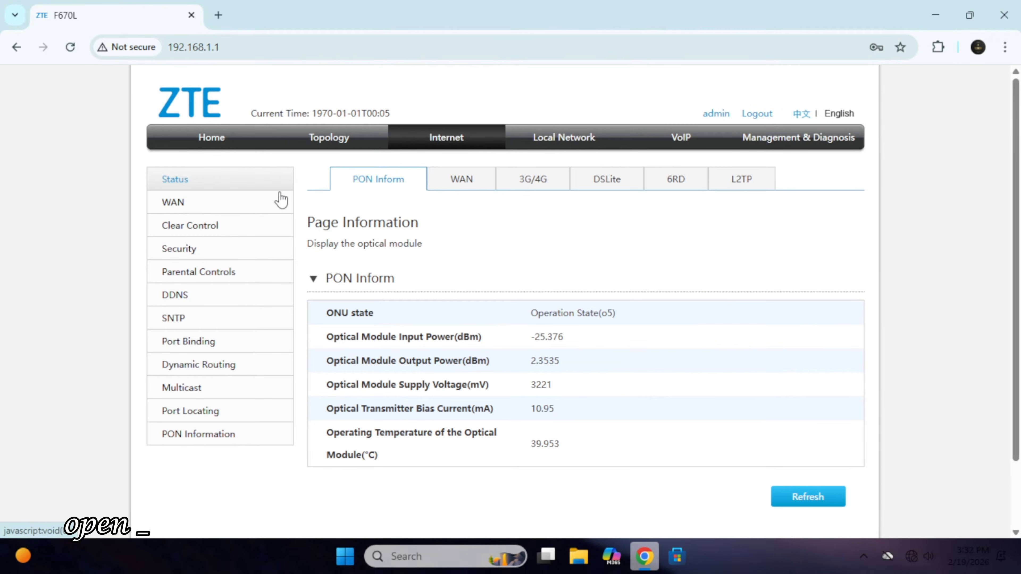
left_click(178, 205)
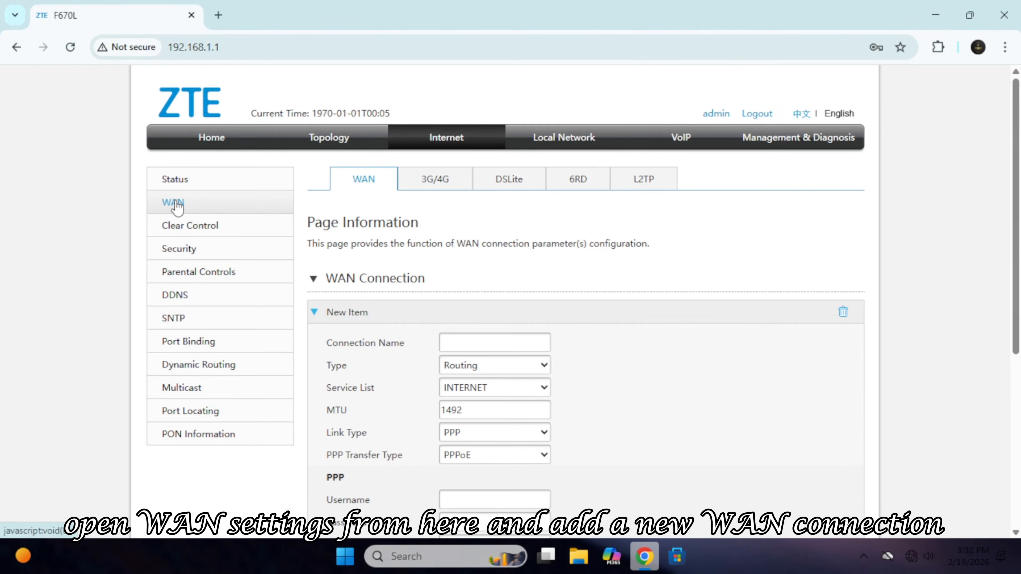
Start a new WAN connection with INTERNET service and enter the PPPoE username.
left_click(490, 343)
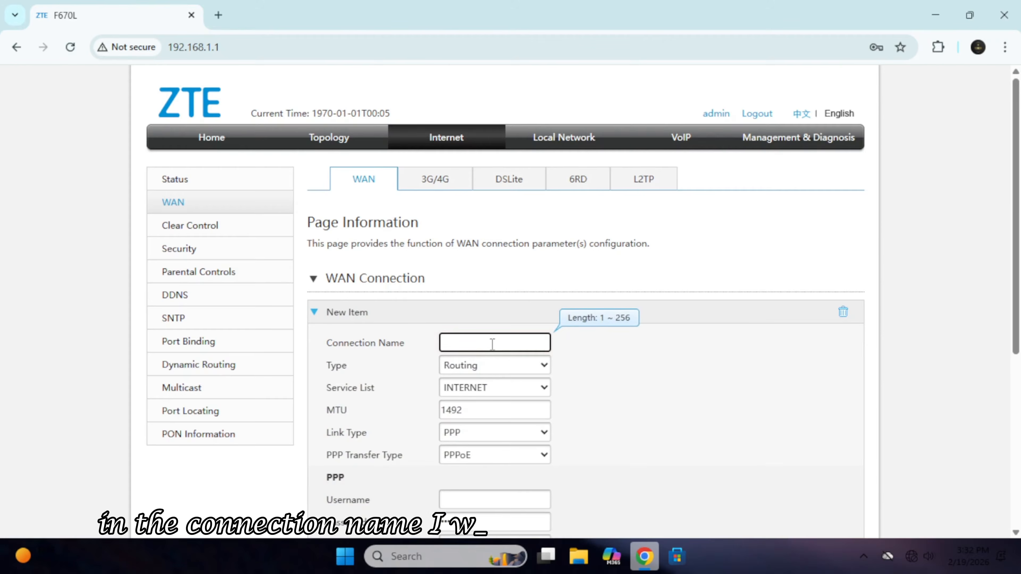
scroll(491, 344, "down", 5)
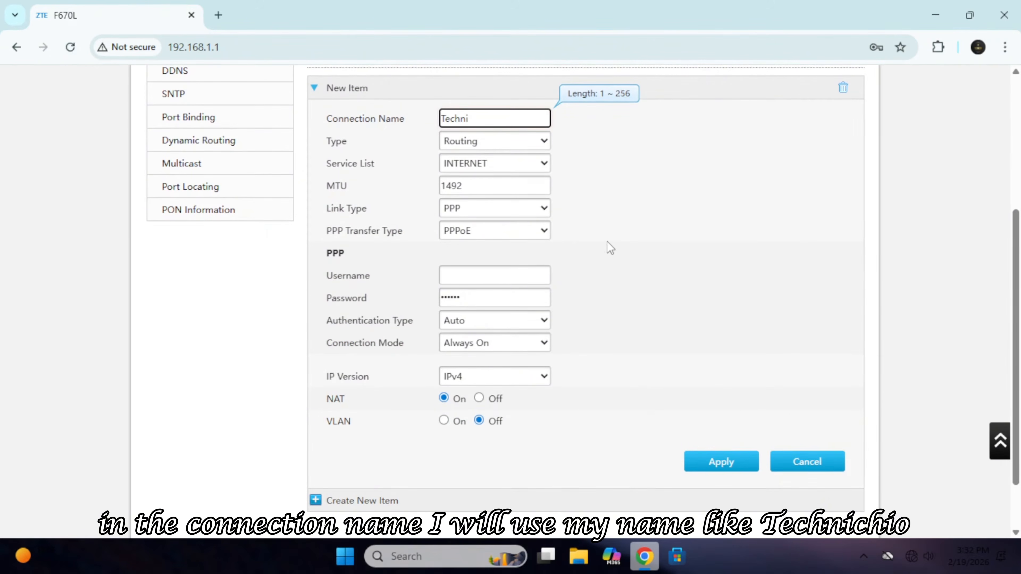
left_click(523, 165)
left_click(513, 185)
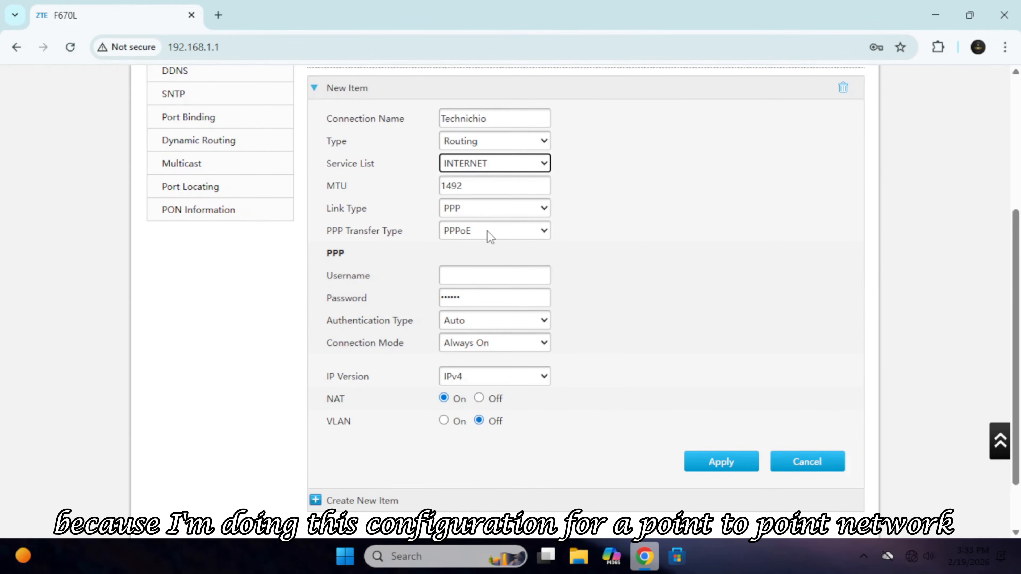
left_click(494, 274)
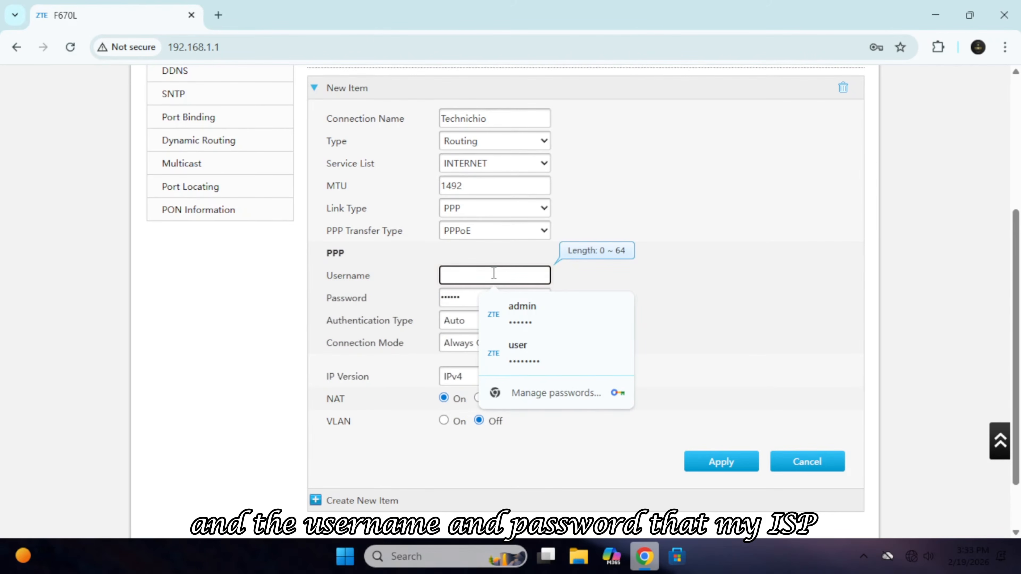
type("technichio1")
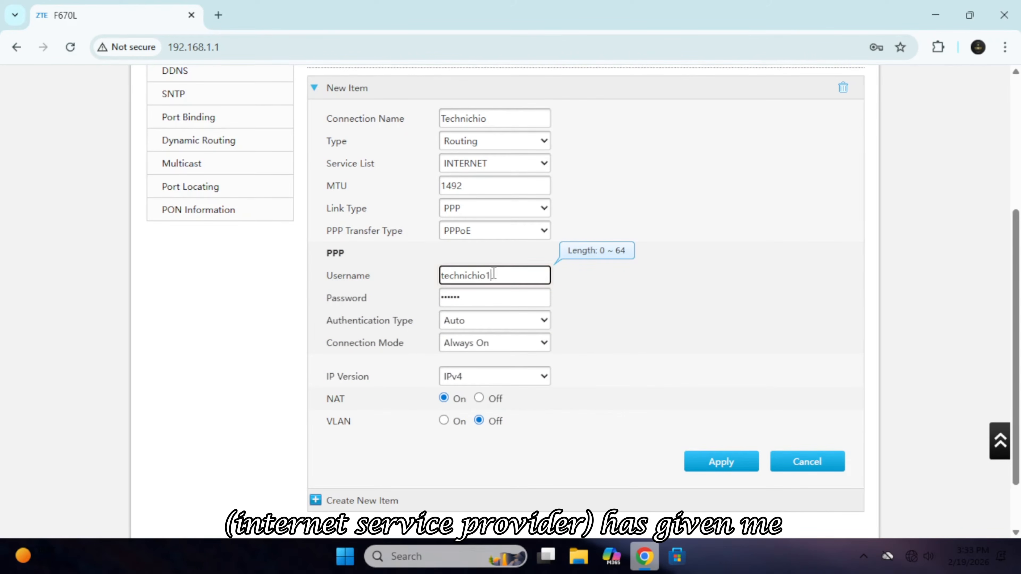
type("377")
key("Tab")
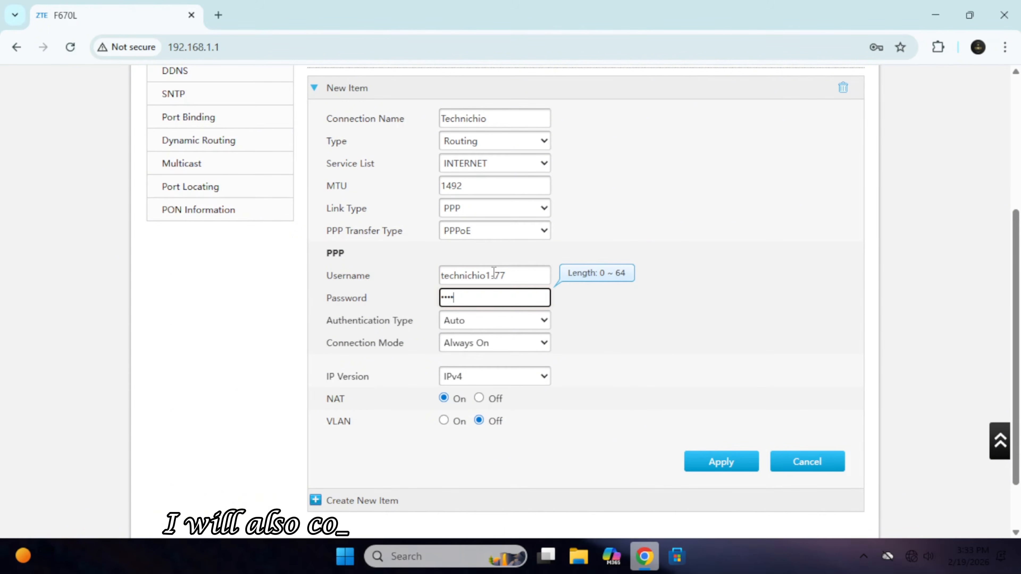
Enable VLAN tagging with VLAN ID 14 and apply the PPPoE connection.
scroll(572, 432, "down", 1)
scroll(572, 431, "down", 1)
left_click(443, 353)
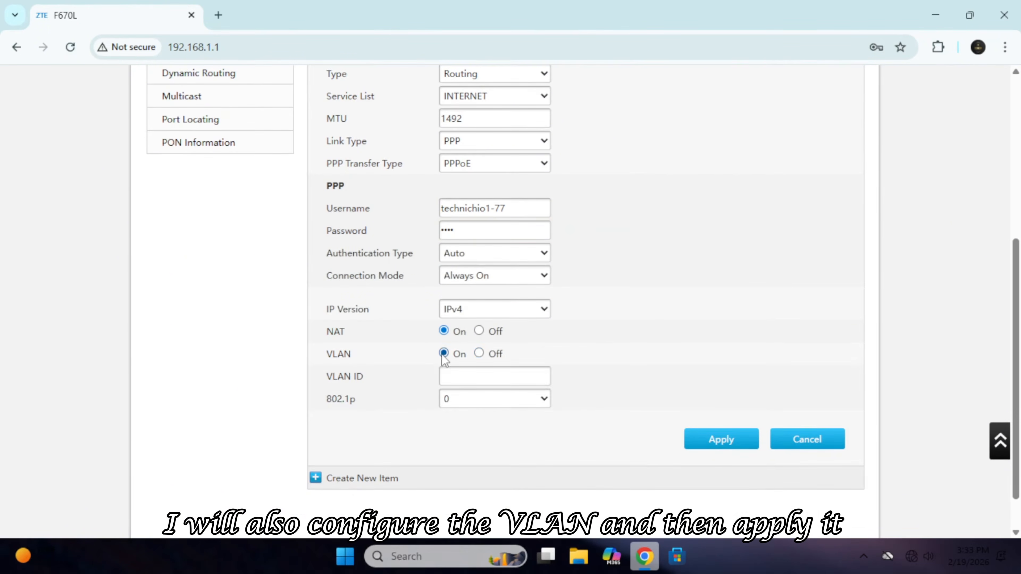
left_click(466, 370)
type("14")
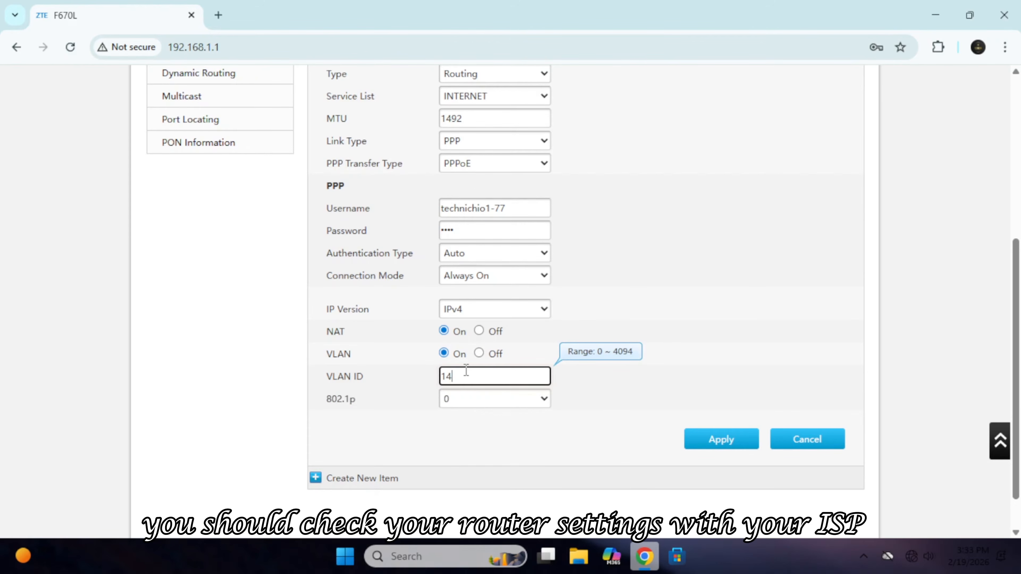
left_click(535, 421)
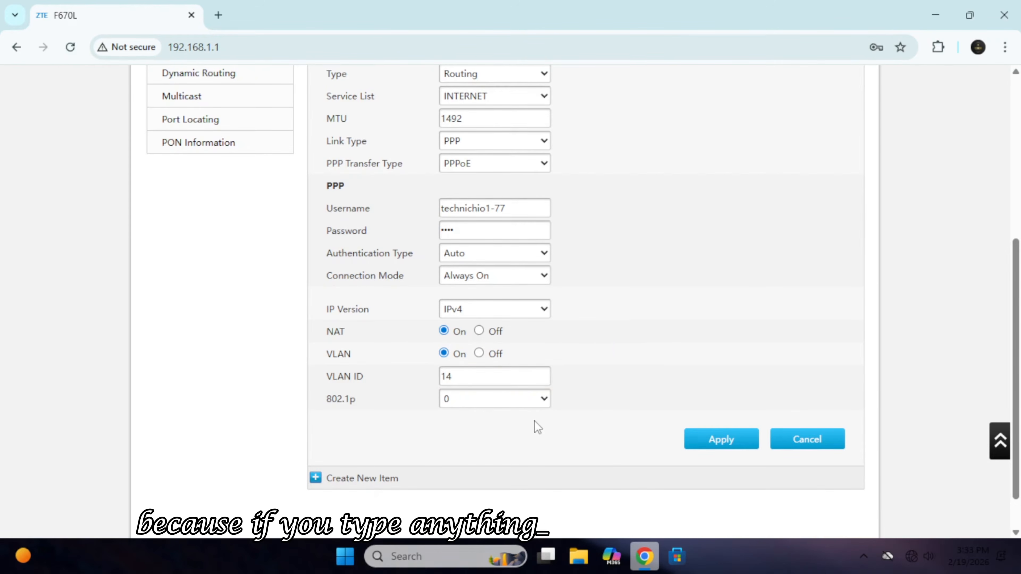
left_click(711, 438)
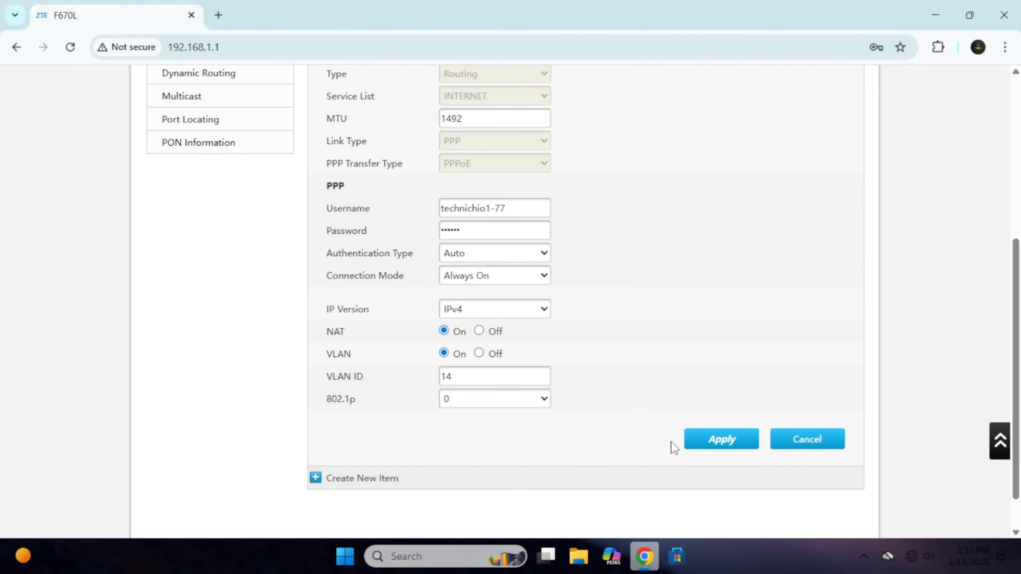
Save the Technichio WAN connection and refuse Chrome's offer to store the password.
scroll(639, 456, "up", 5)
scroll(639, 458, "up", 1)
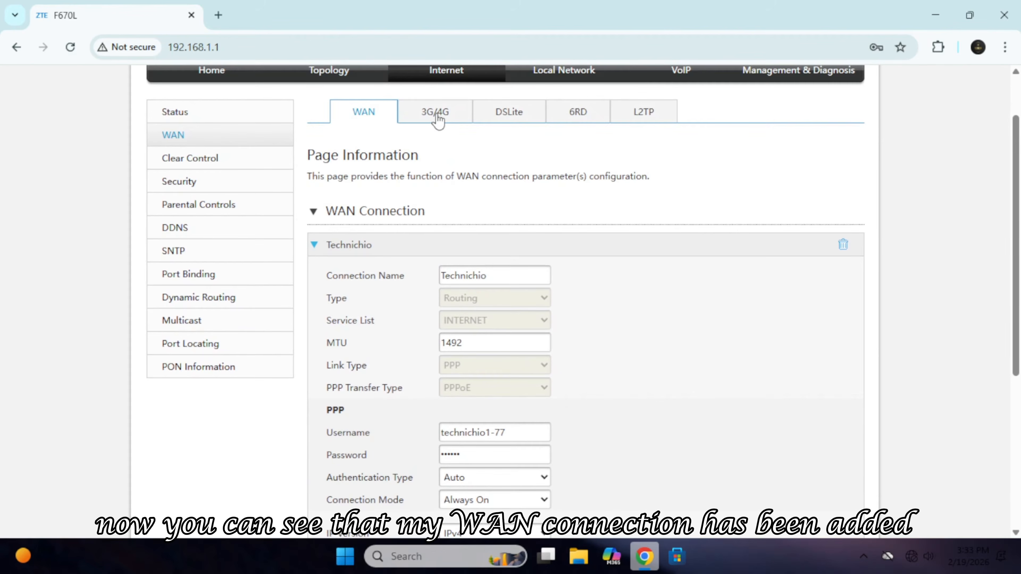
left_click(316, 254)
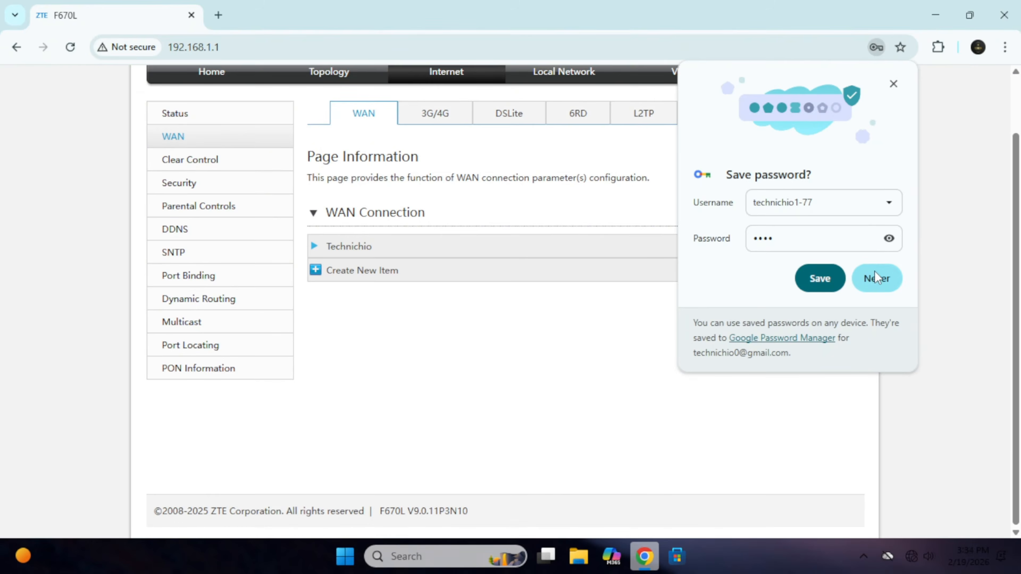
left_click(874, 270)
scroll(531, 340, "up", 2)
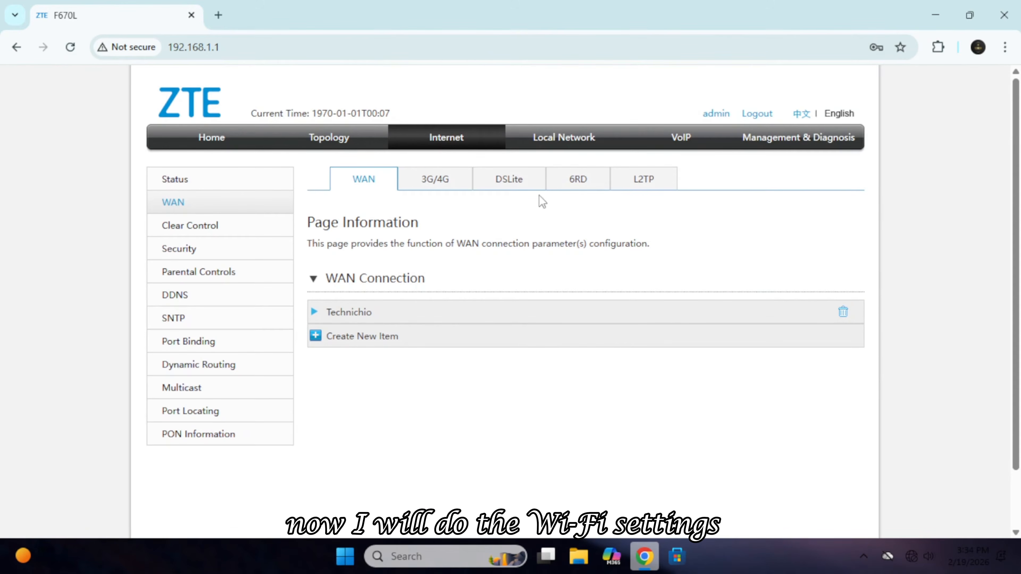
Go to Local Network > WLAN and expand WLAN Global Configuration.
left_click(559, 138)
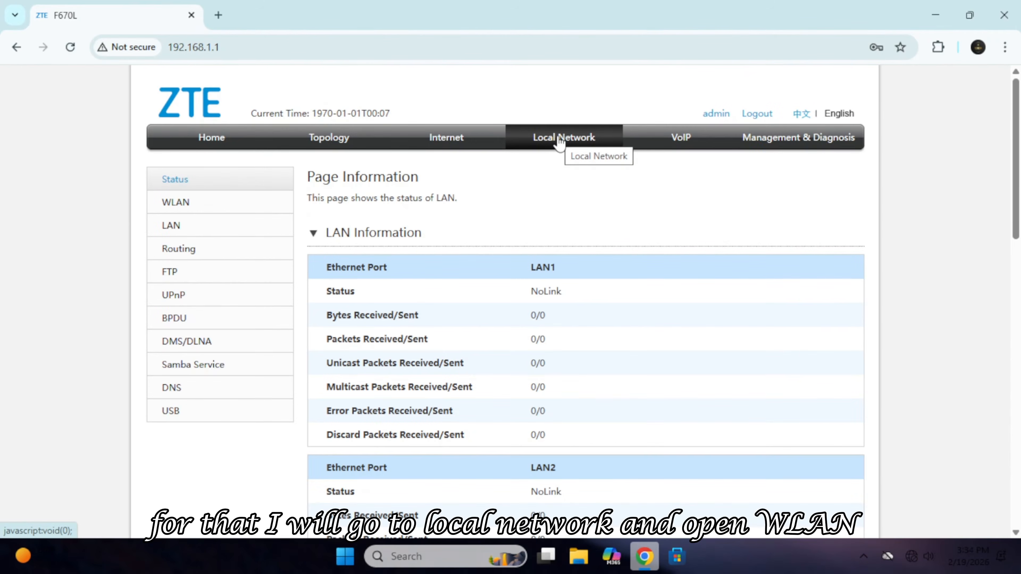
left_click(179, 213)
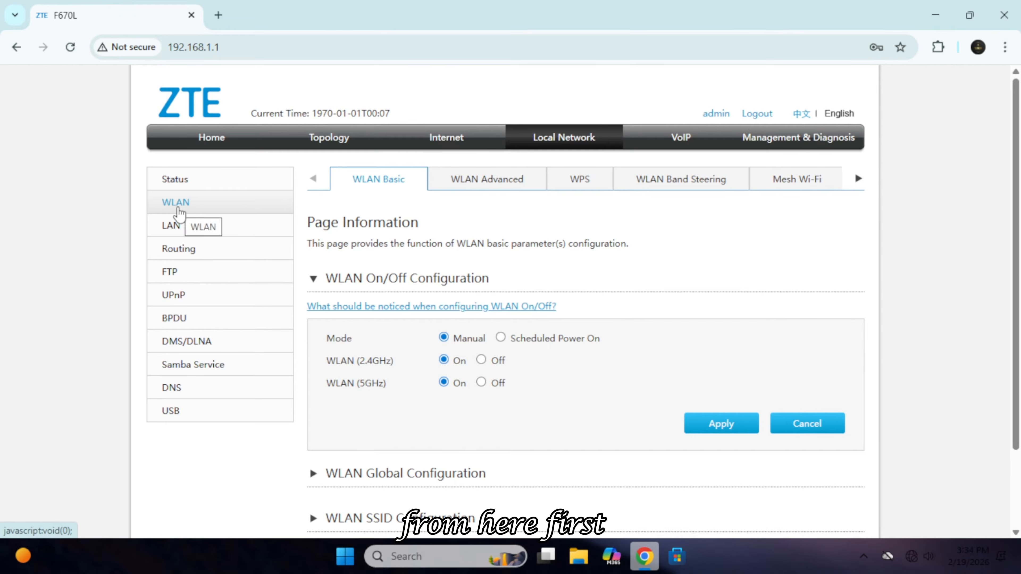
scroll(364, 362, "down", 2)
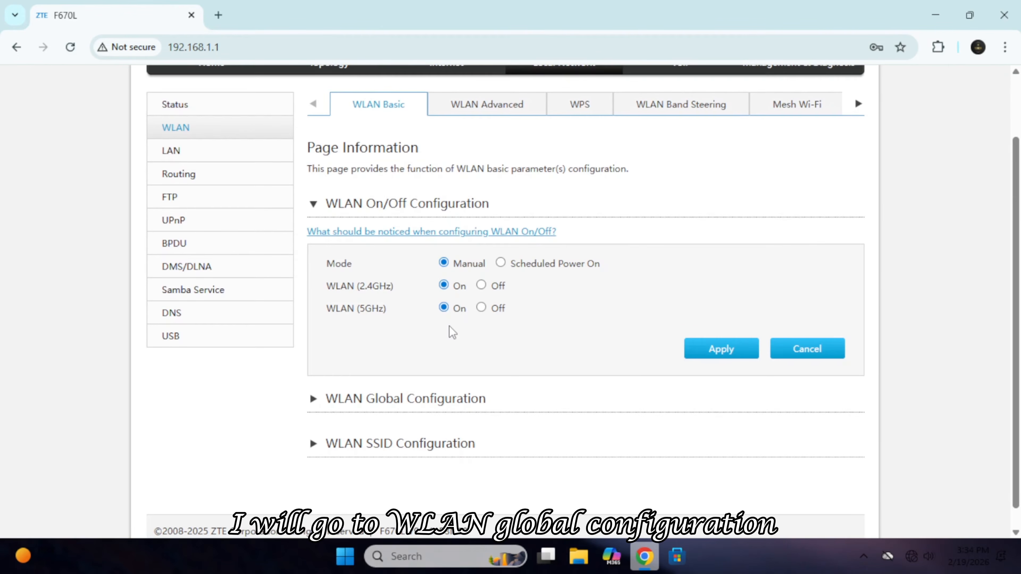
scroll(303, 358, "down", 1)
left_click(313, 380)
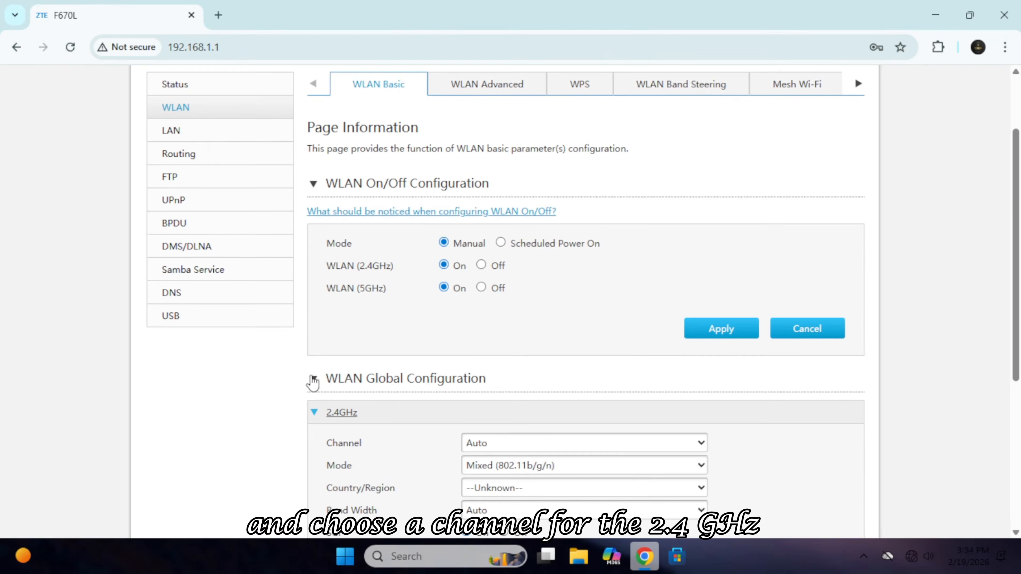
scroll(305, 376, "down", 4)
scroll(306, 353, "down", 2)
Set 2.4GHz Country/Region to United States of America, keeping band width and channel on Auto.
left_click(611, 264)
left_click(558, 514)
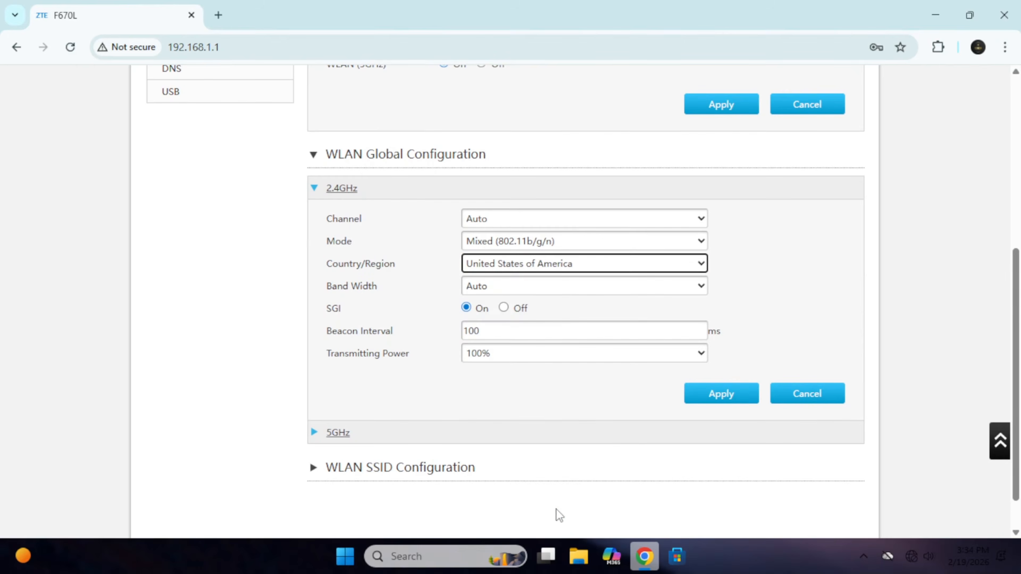
left_click(556, 293)
left_click(525, 307)
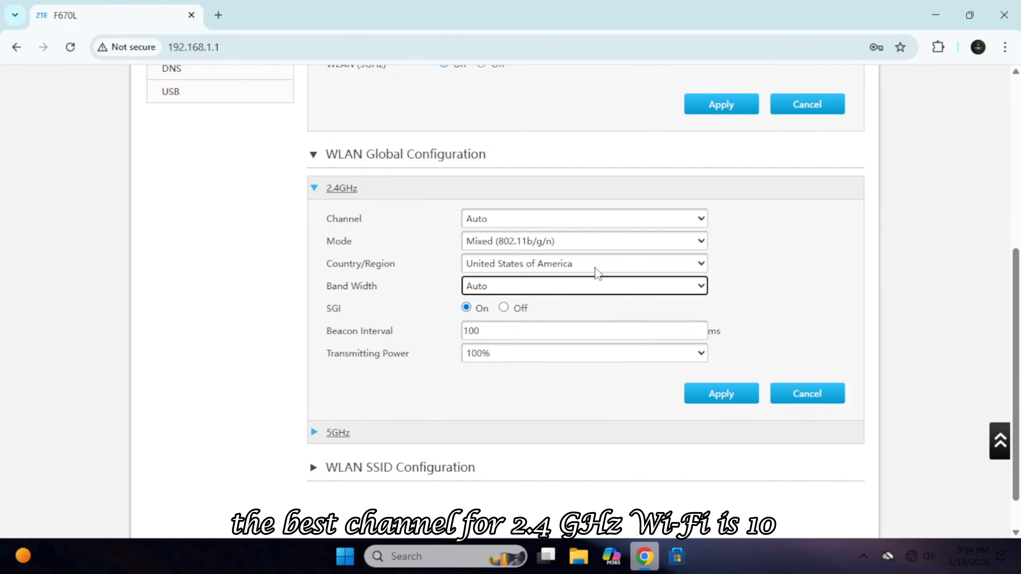
left_click(595, 220)
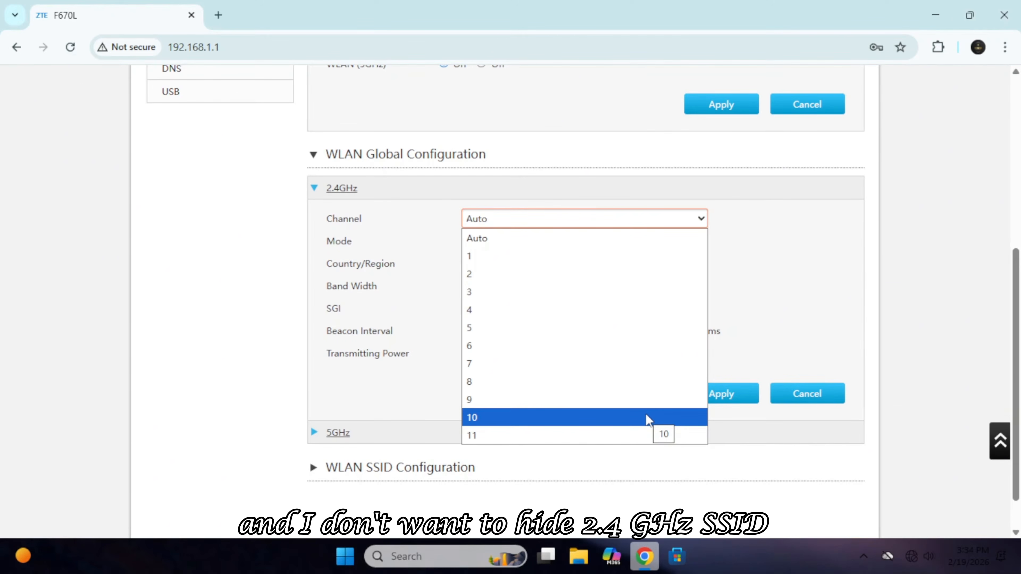
left_click(779, 203)
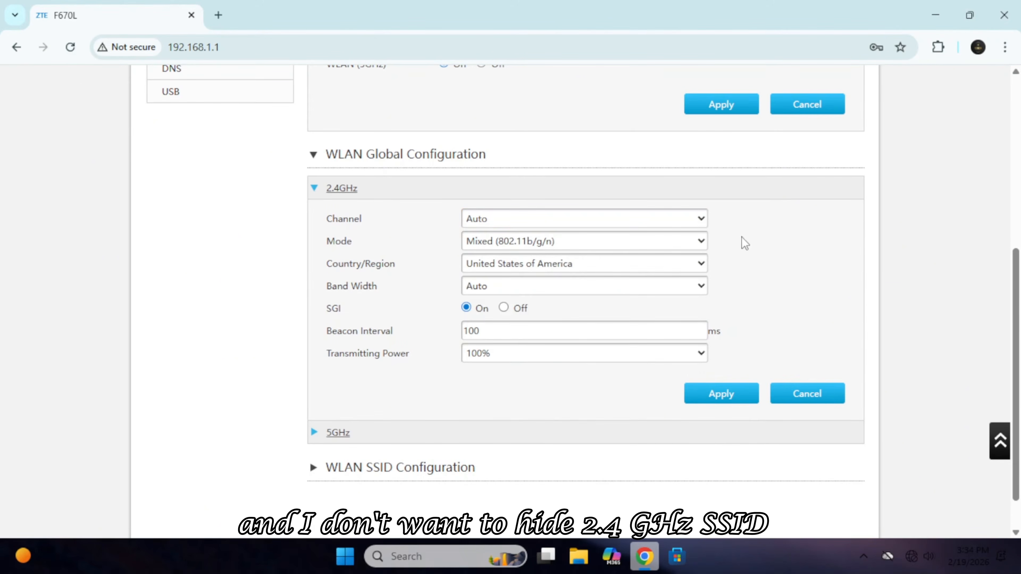
Set the 2.4GHz beacon interval to 200 and apply.
scroll(754, 265, "down", 2)
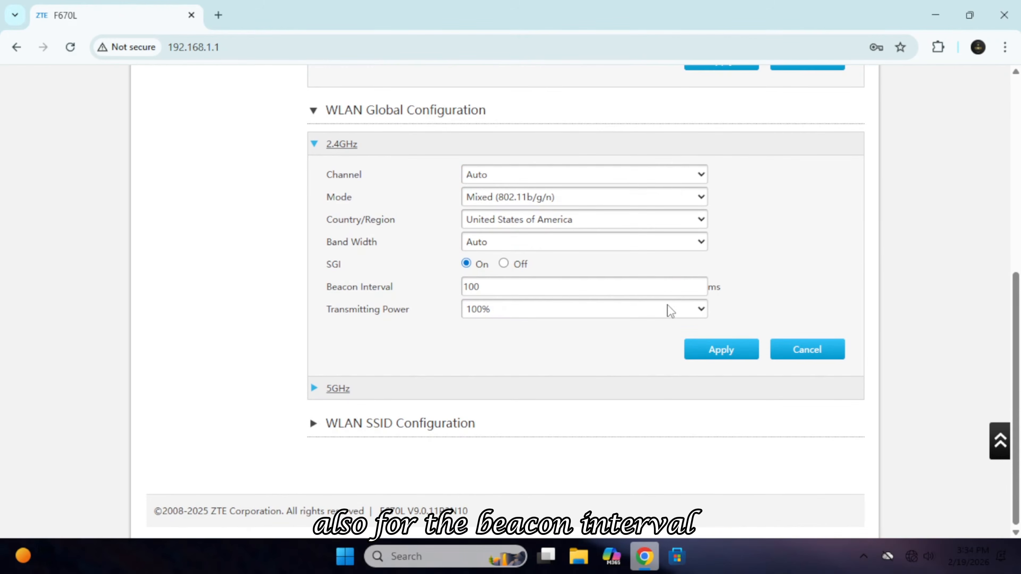
double_click(476, 286)
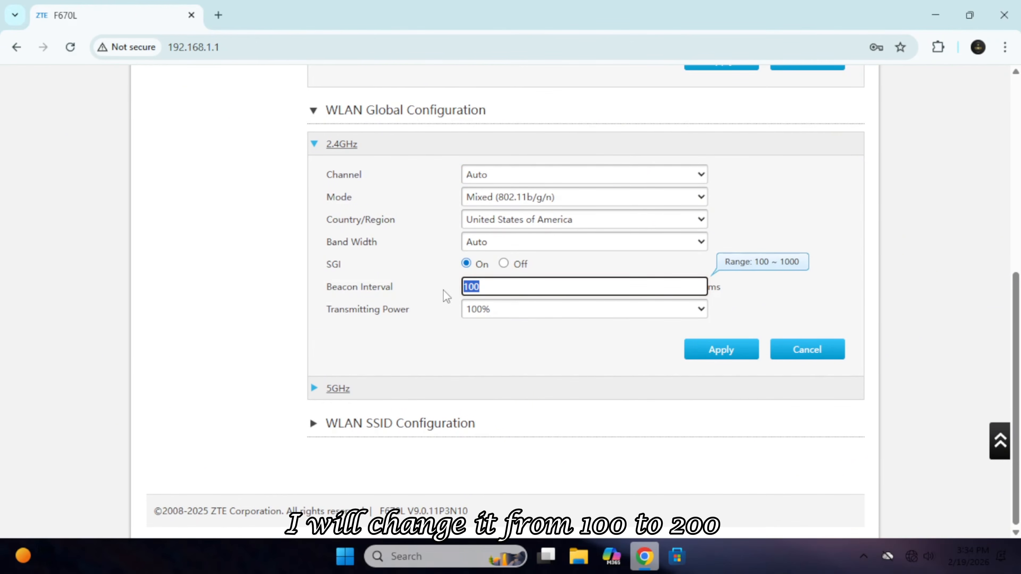
type("200")
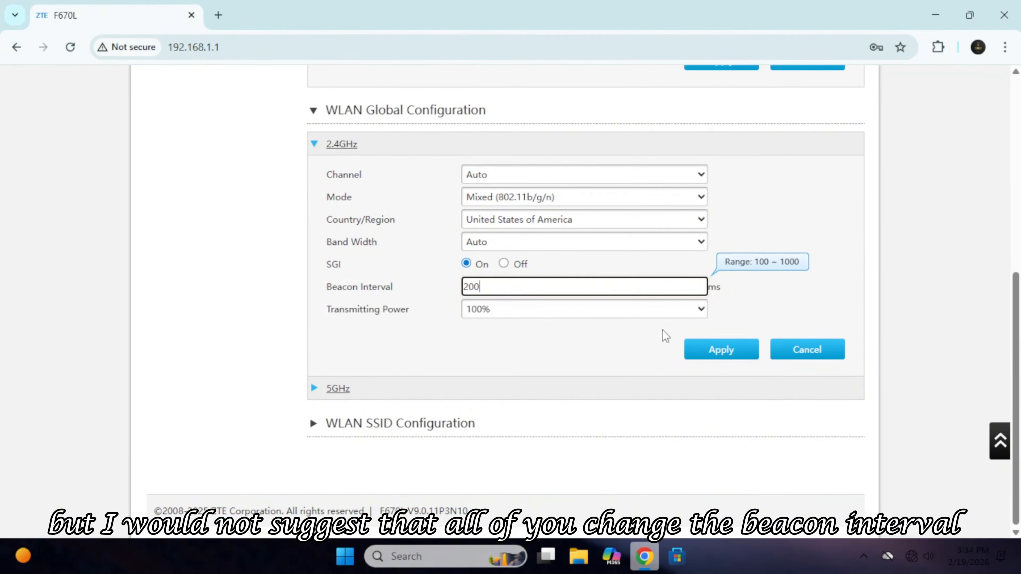
left_click(732, 350)
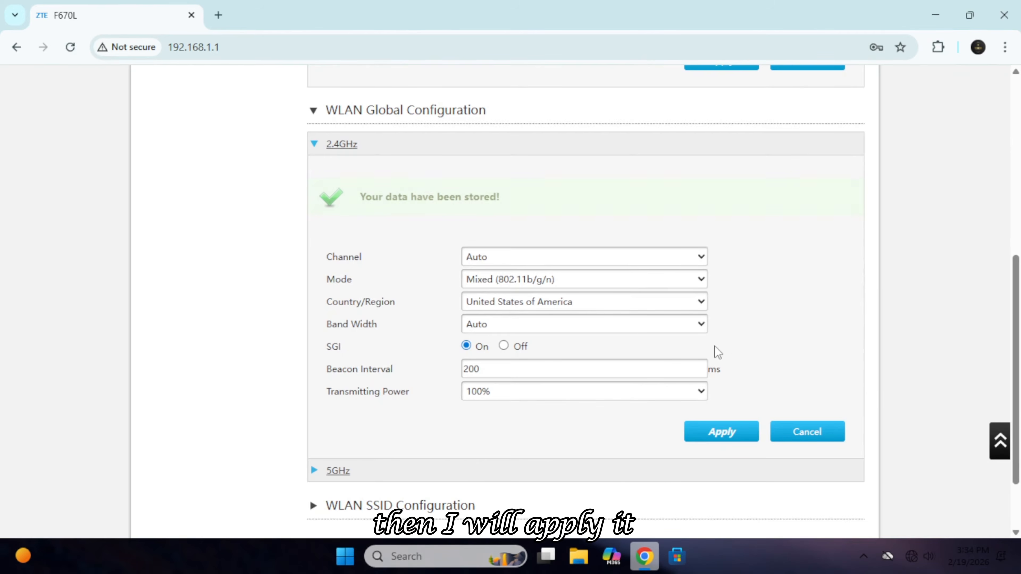
left_click(316, 146)
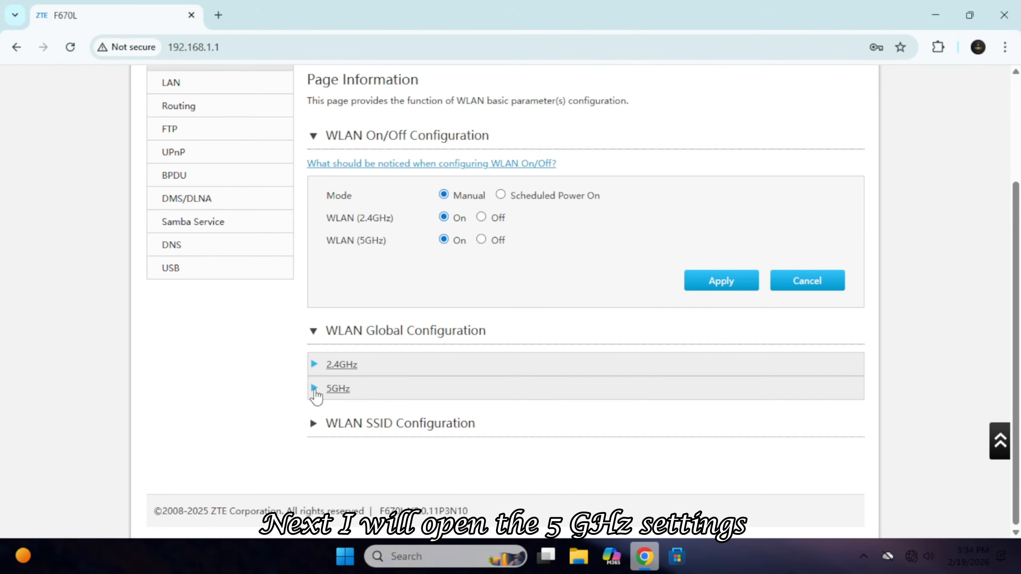
Set 5GHz to channel 157, region United States of America, beacon interval 300, and apply.
left_click(315, 390)
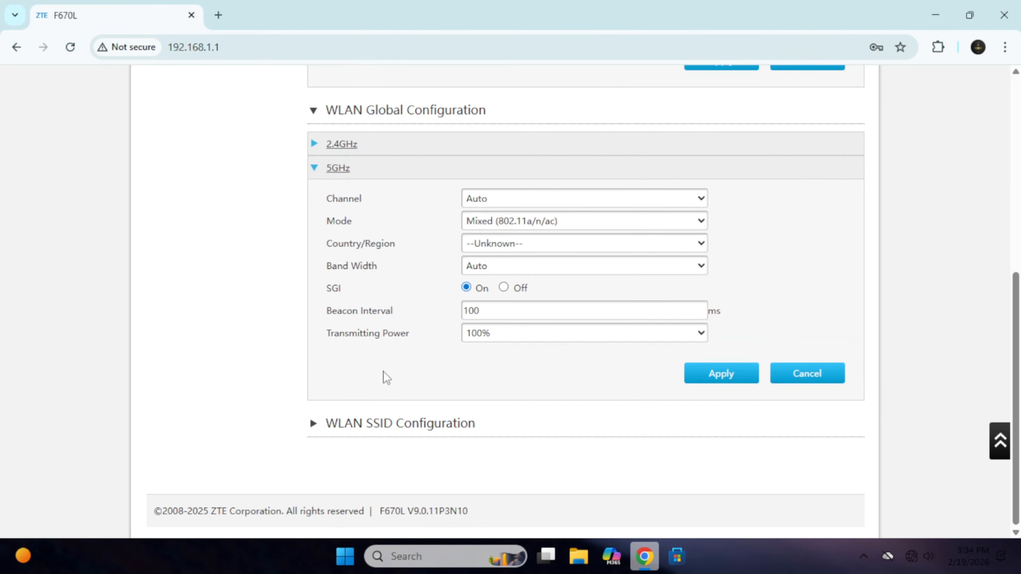
left_click(531, 197)
left_click(522, 273)
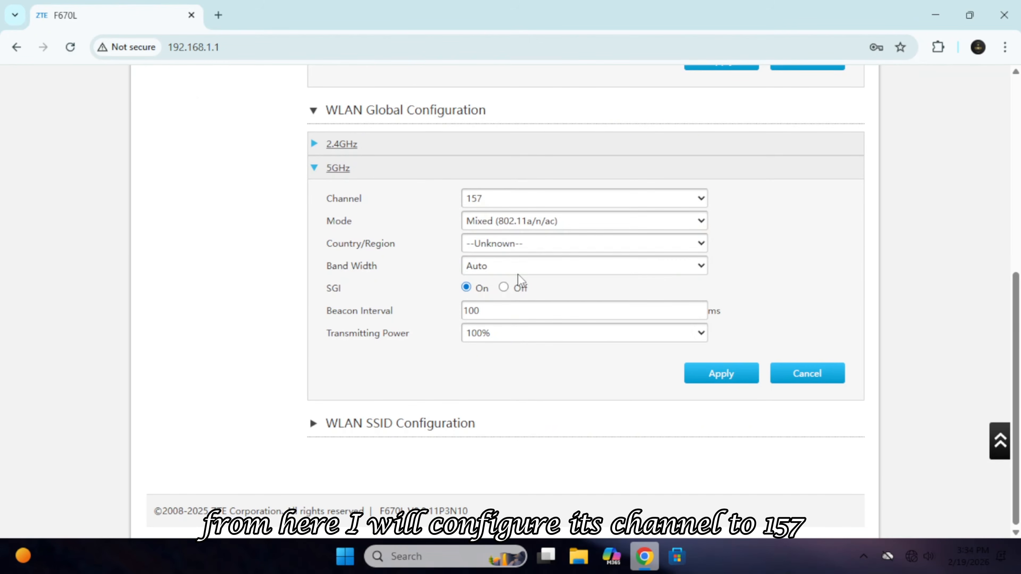
left_click(579, 244)
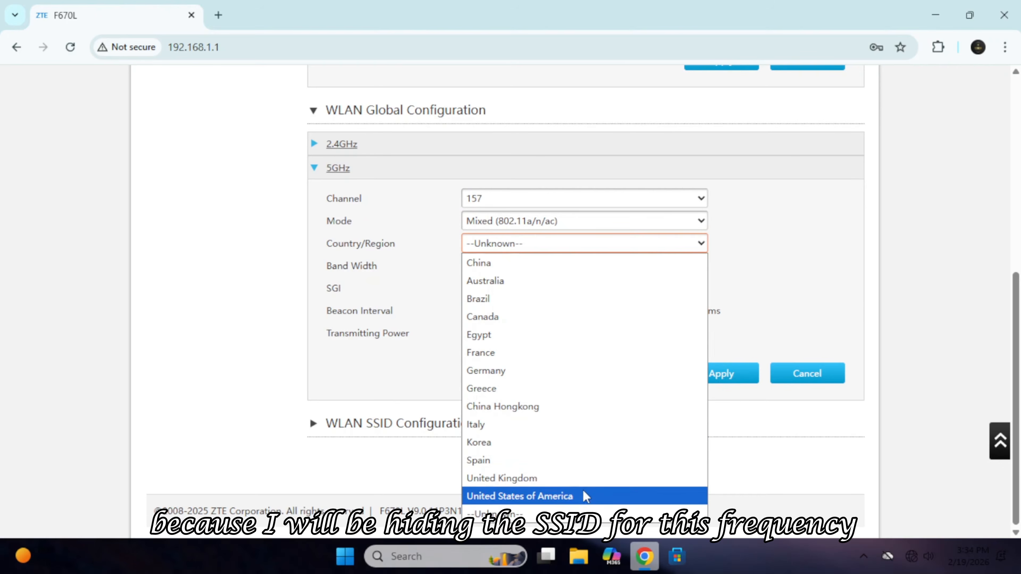
left_click(587, 497)
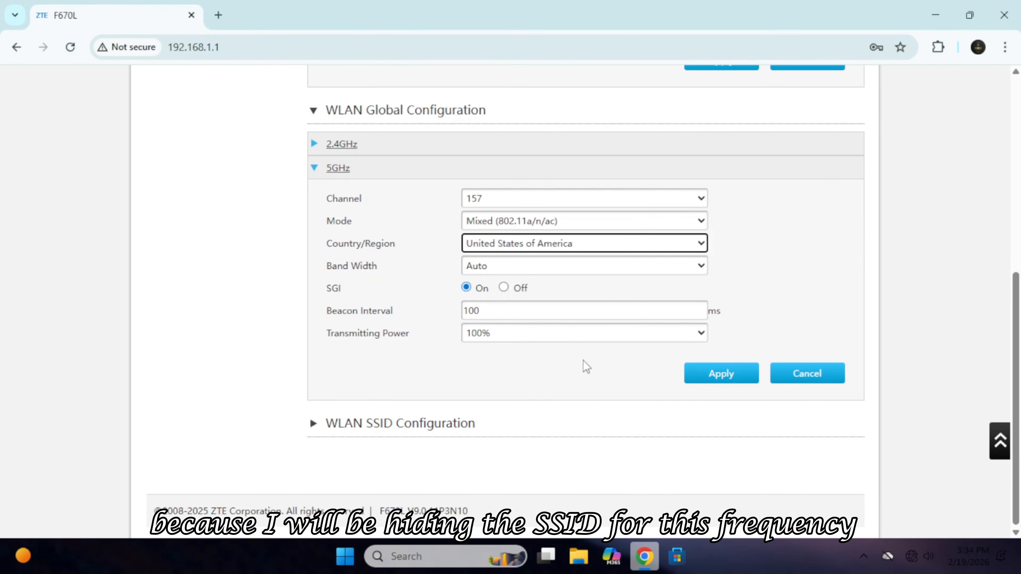
double_click(490, 310)
type("3")
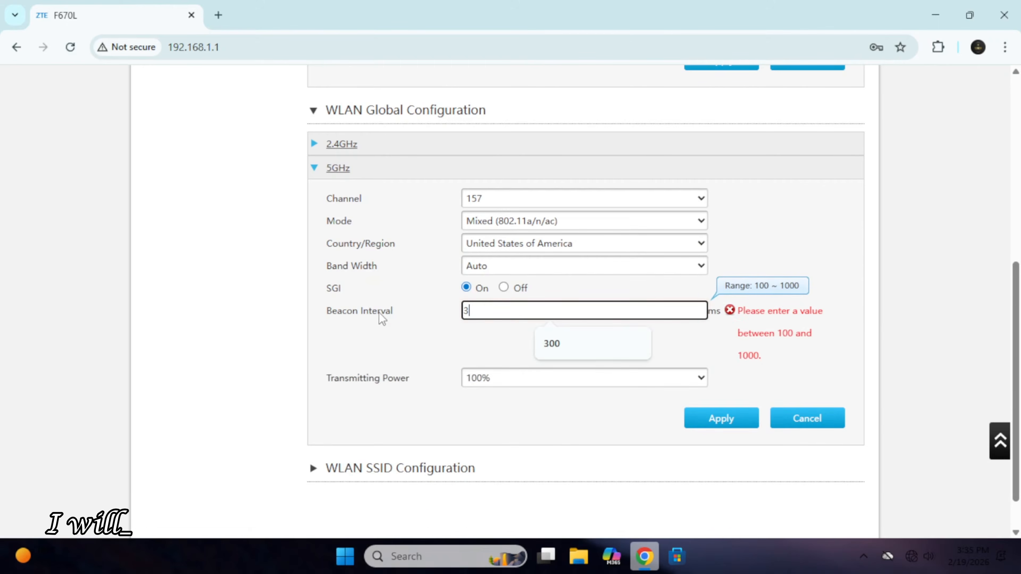
type("00")
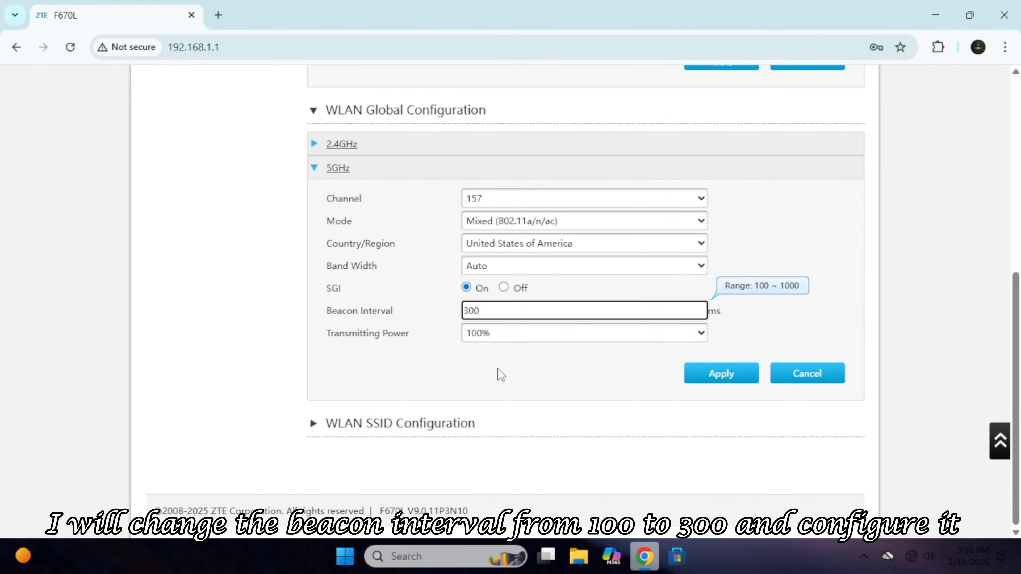
left_click(556, 391)
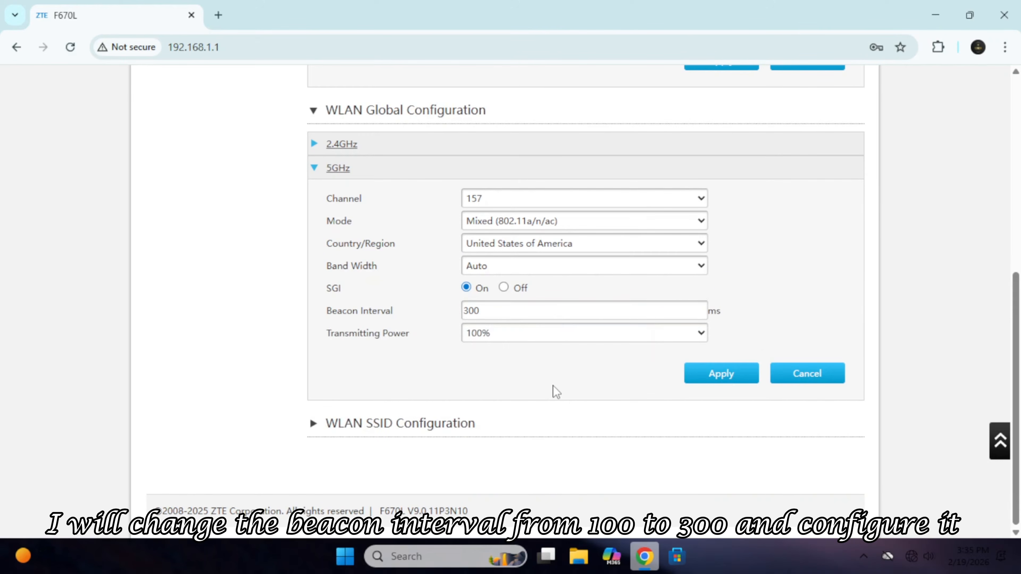
left_click(722, 373)
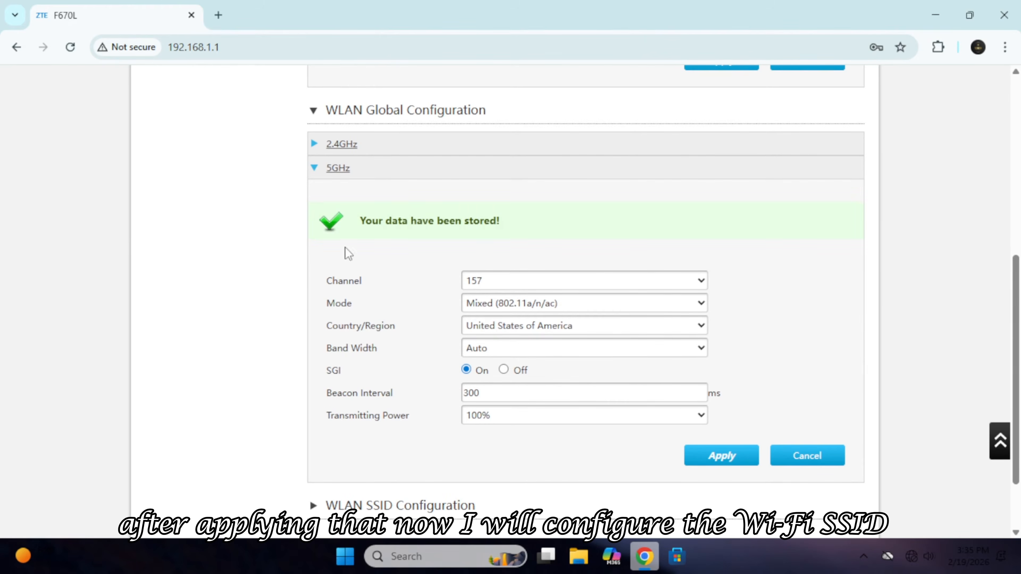
Open WLAN SSID Configuration and rename SSID5 (5GHz) to 'Technichio 5G'.
left_click(322, 111)
left_click(318, 426)
scroll(319, 426, "down", 5)
left_click(399, 388)
scroll(400, 388, "down", 2)
left_click_drag(573, 266, 445, 274)
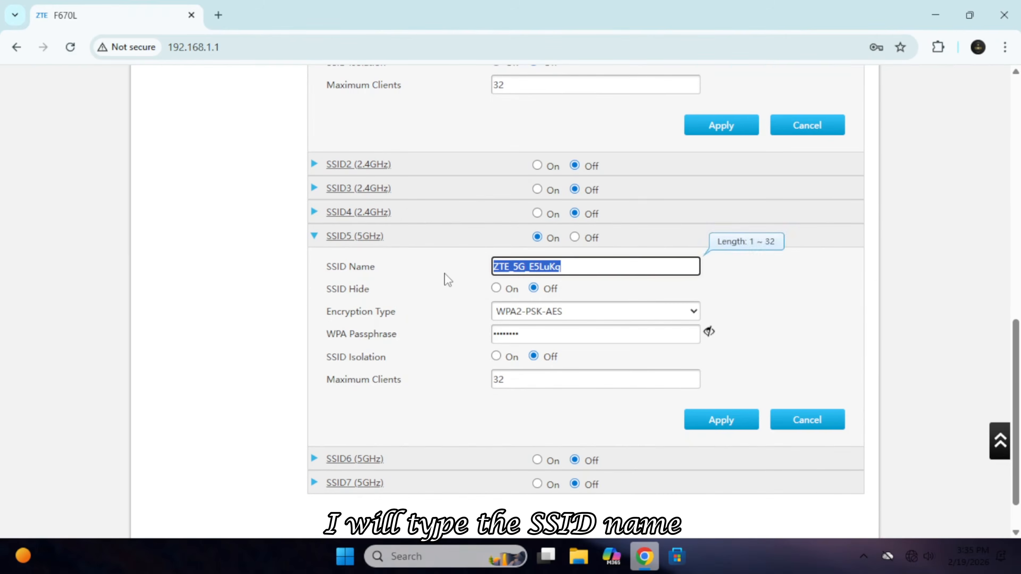
type("Technichio 5G")
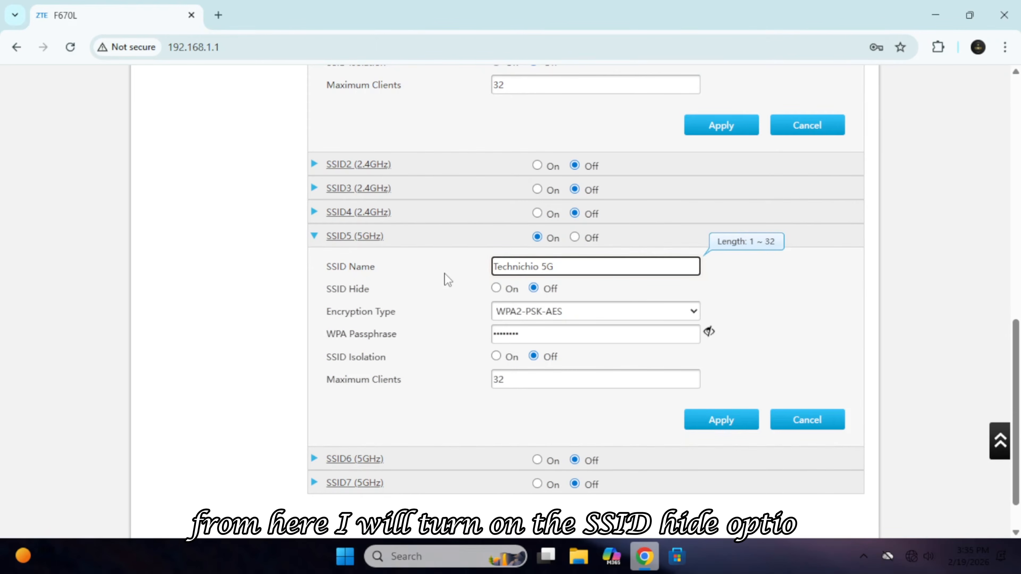
key("Tab")
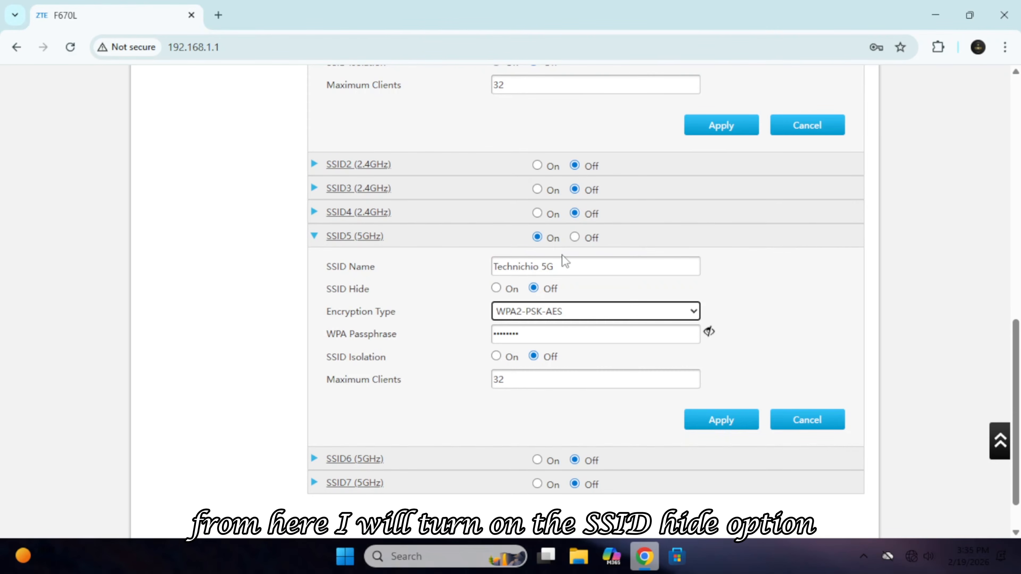
Hide the 5GHz SSID and secure it with WPA2-PSK-AES and a new passphrase.
left_click(496, 289)
left_click(661, 315)
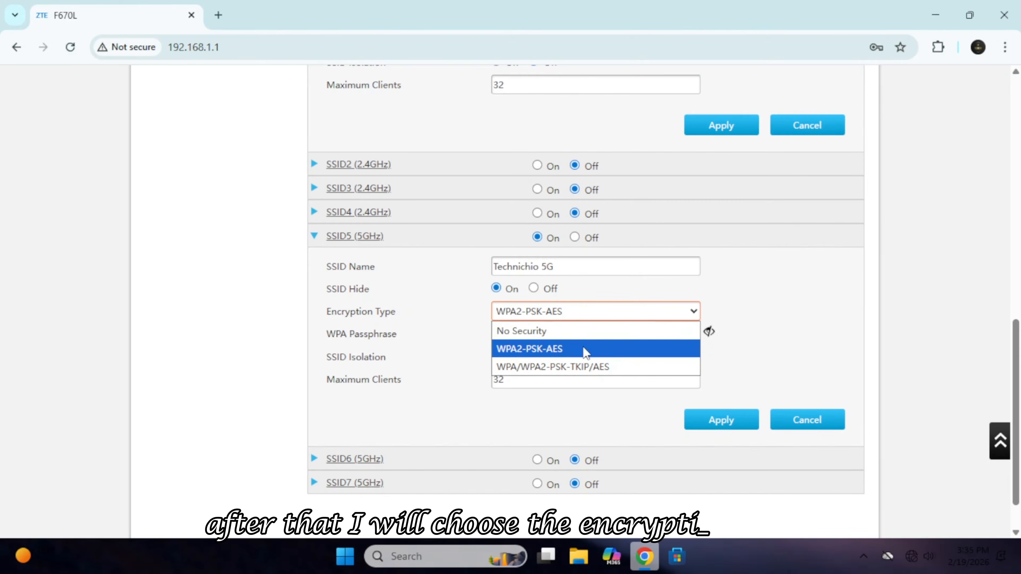
left_click(620, 349)
key("Tab")
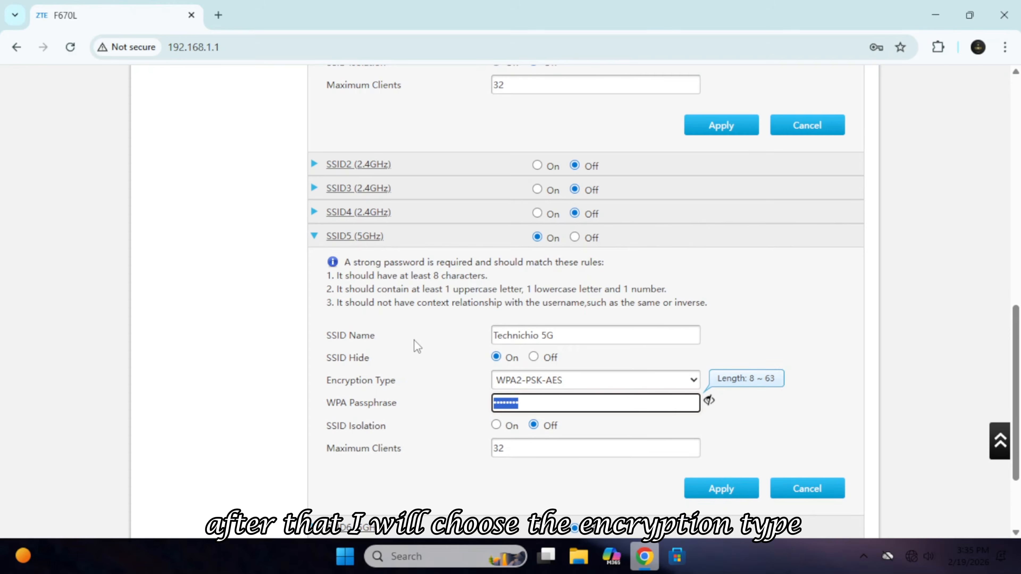
type("•••••••••••")
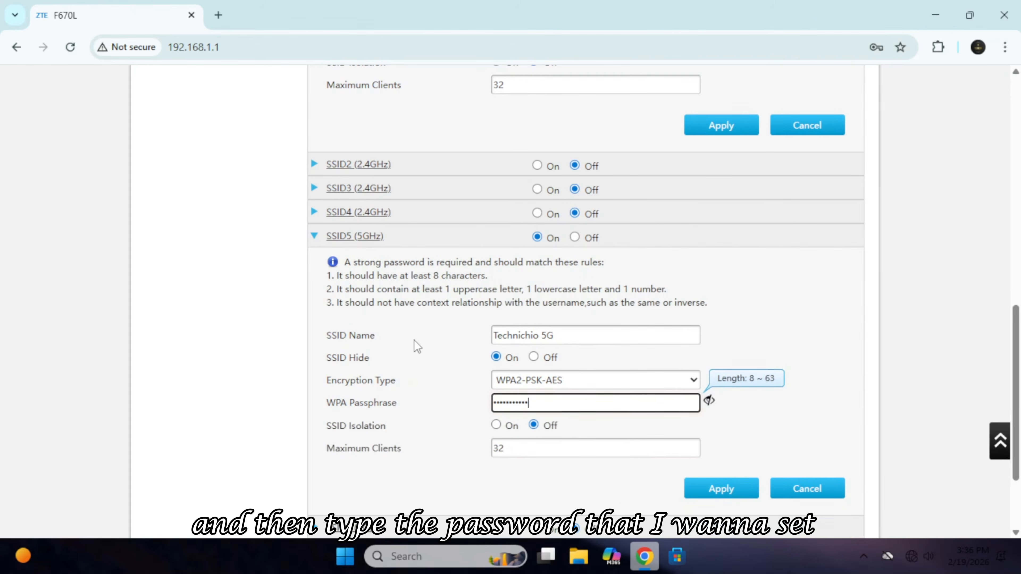
Change Maximum Clients from 32 to 10 and save the 5GHz SSID.
scroll(464, 376, "down", 3)
left_click(506, 332)
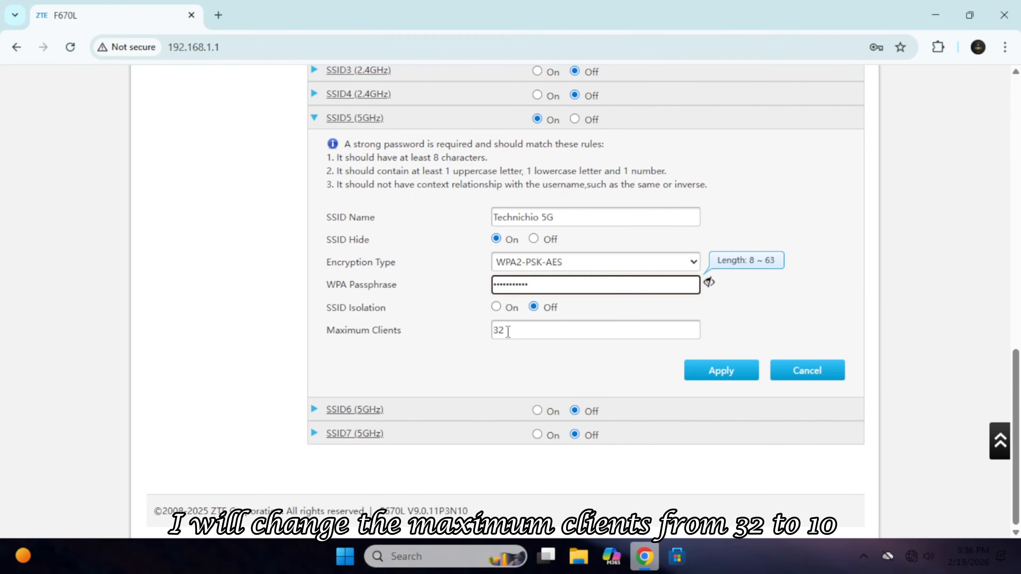
double_click(500, 331)
type("10")
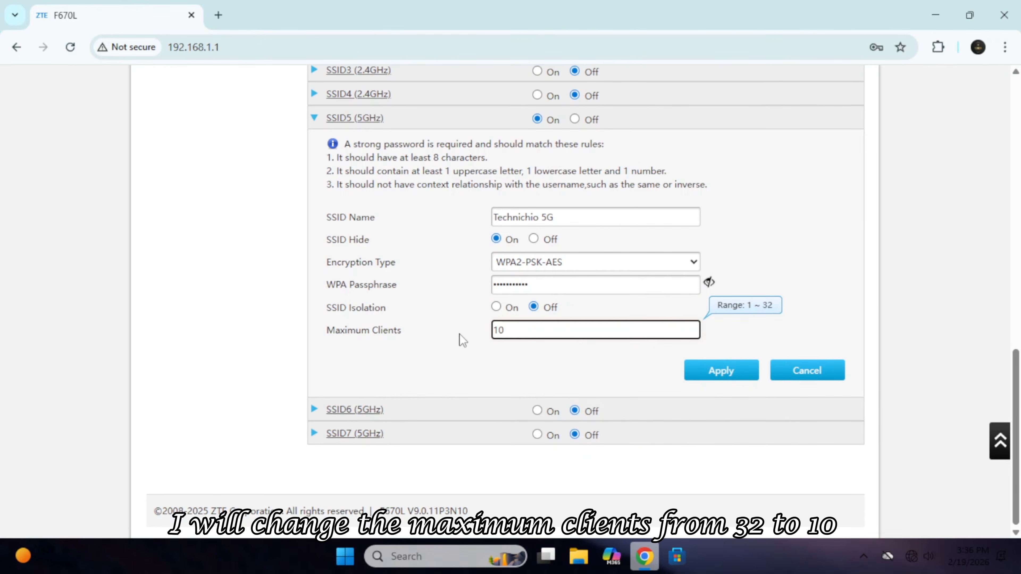
left_click(736, 364)
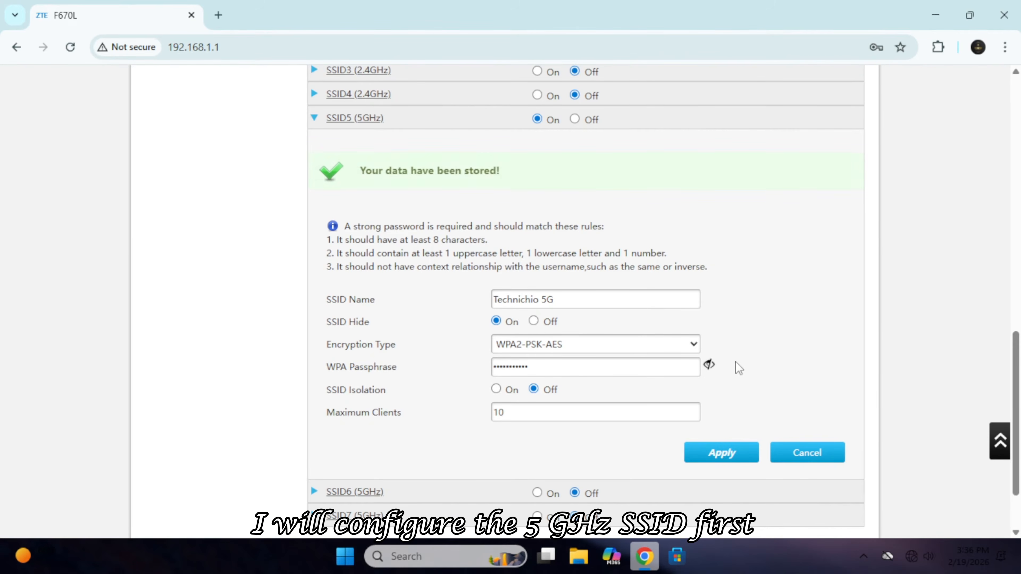
Rename SSID1 (2.4GHz) to 'Technichio' with a new WPA passphrase and apply.
left_click(312, 117)
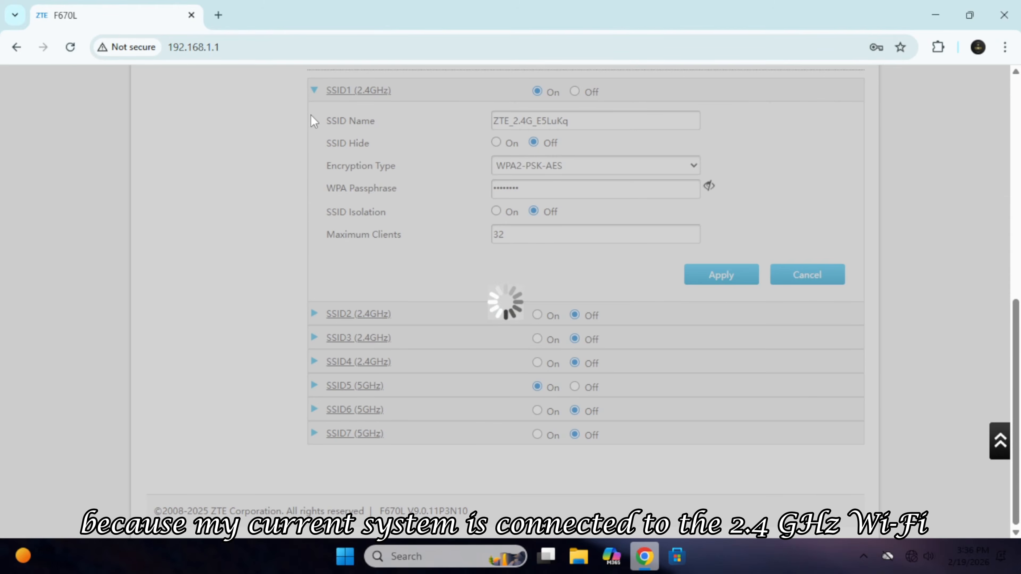
scroll(288, 348, "up", 3)
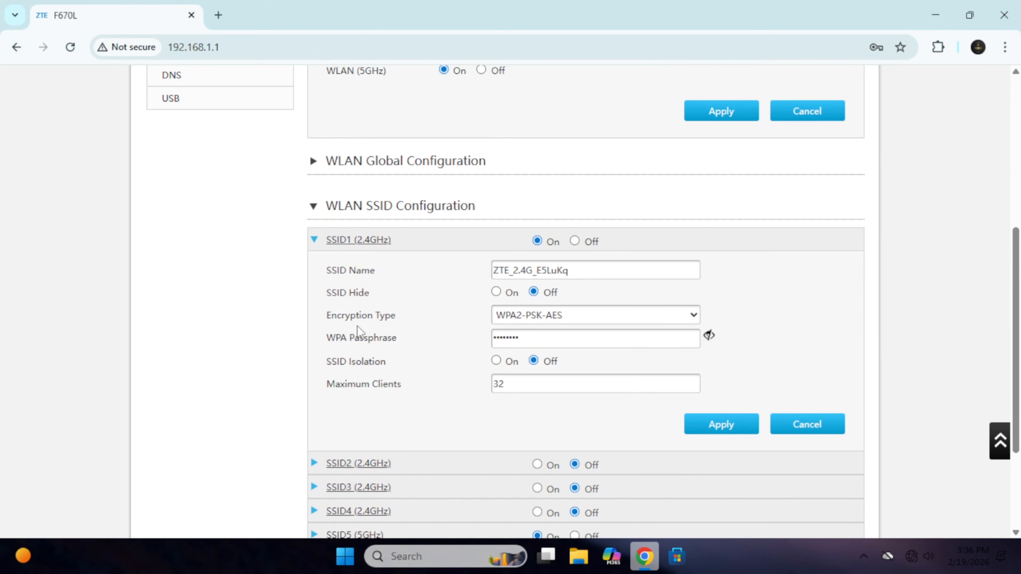
left_click_drag(609, 269, 410, 279)
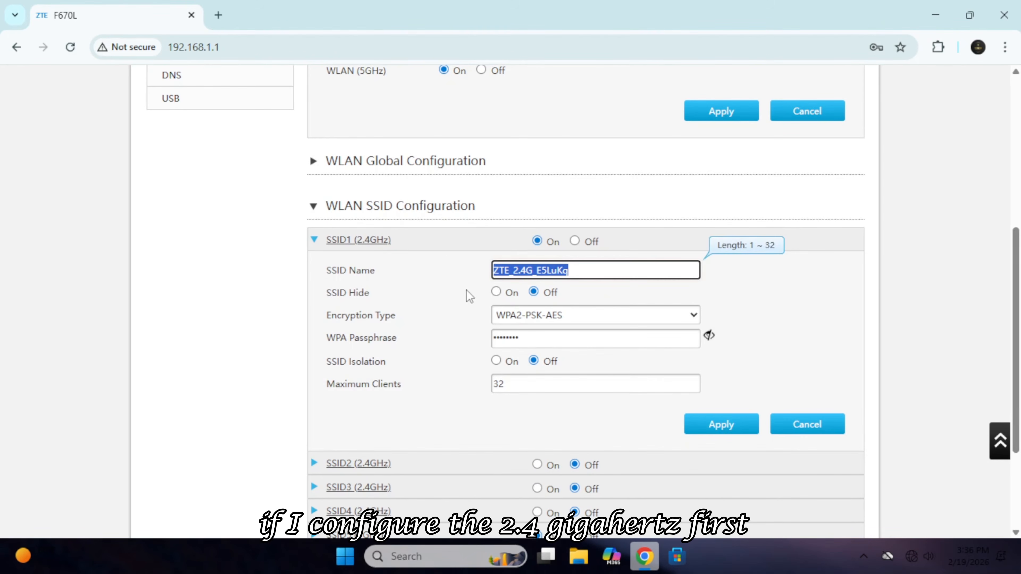
type("Technichio")
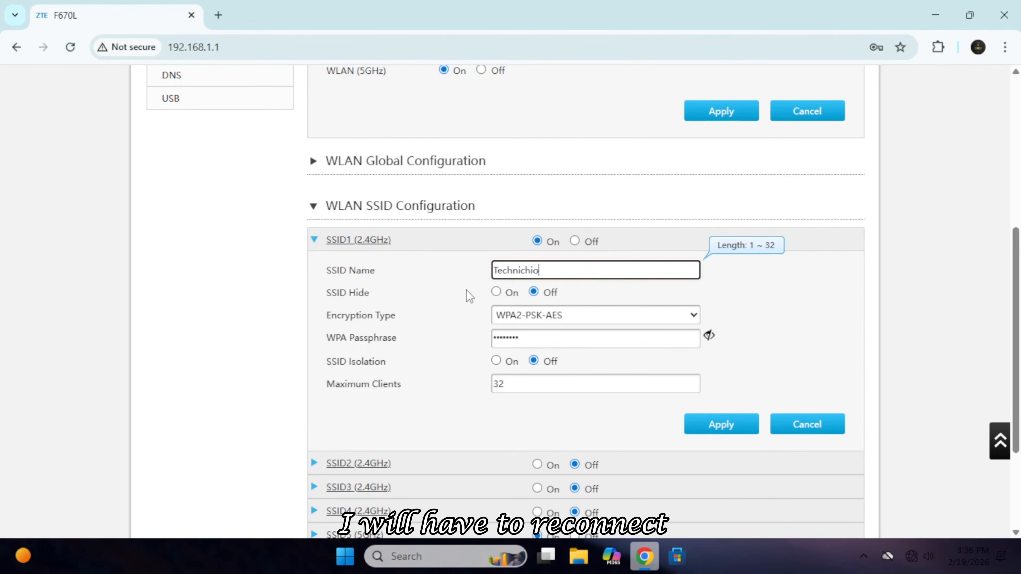
left_click(546, 339)
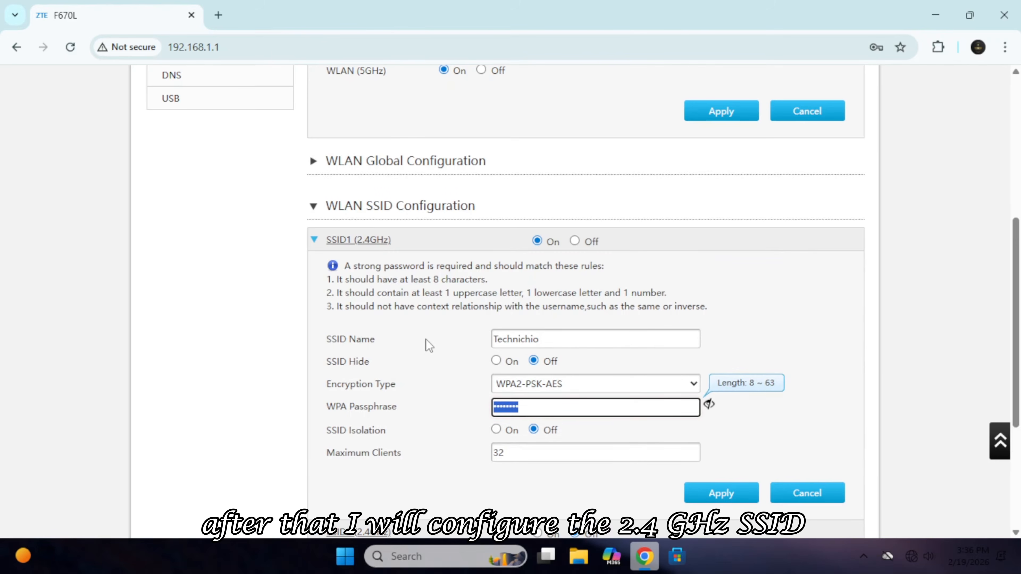
type("*********")
scroll(426, 340, "down", 3)
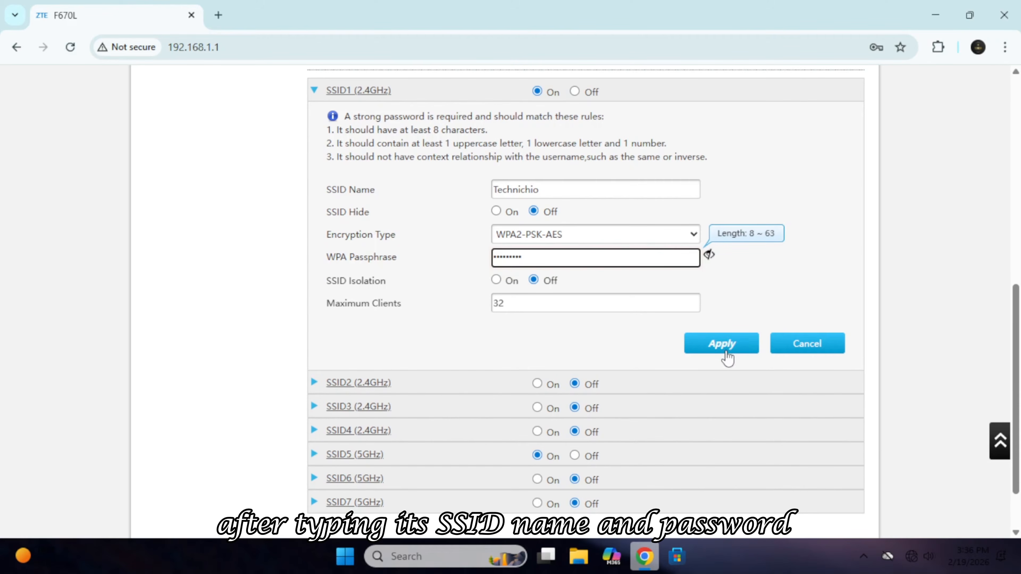
left_click(725, 345)
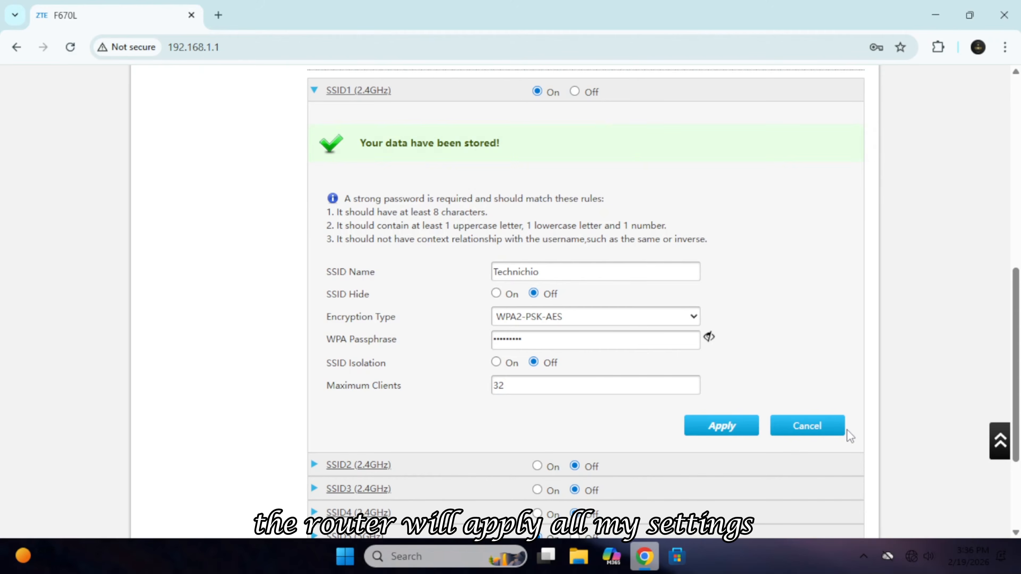
left_click(920, 556)
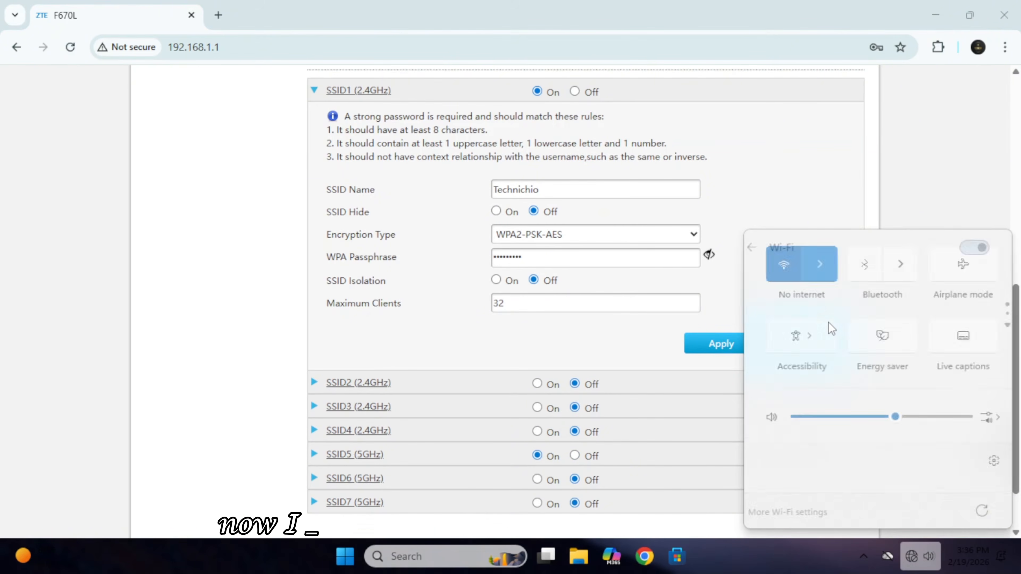
Refresh the Wi-Fi list to confirm the PC is connected to Technichio.
left_click(815, 314)
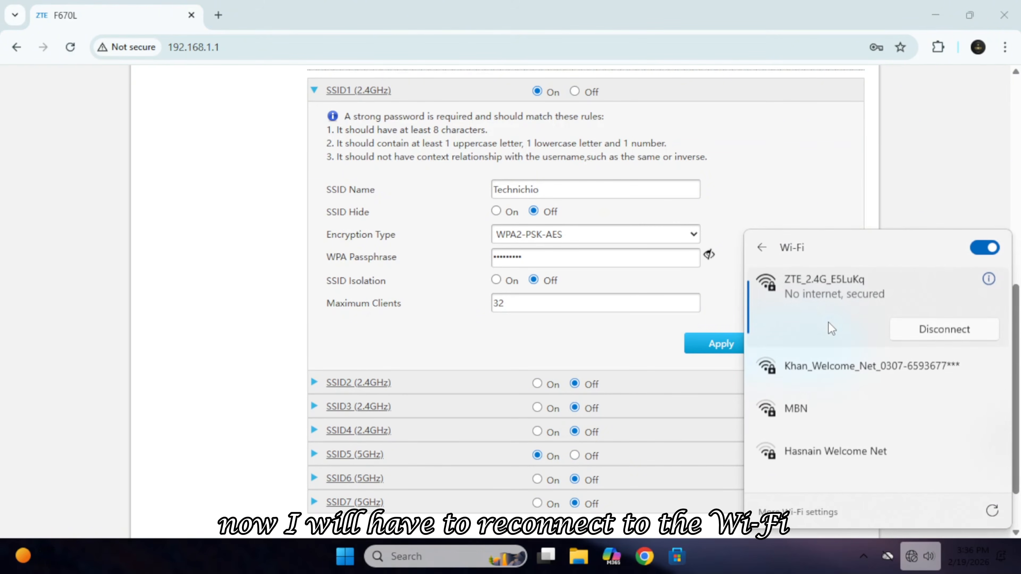
left_click(992, 511)
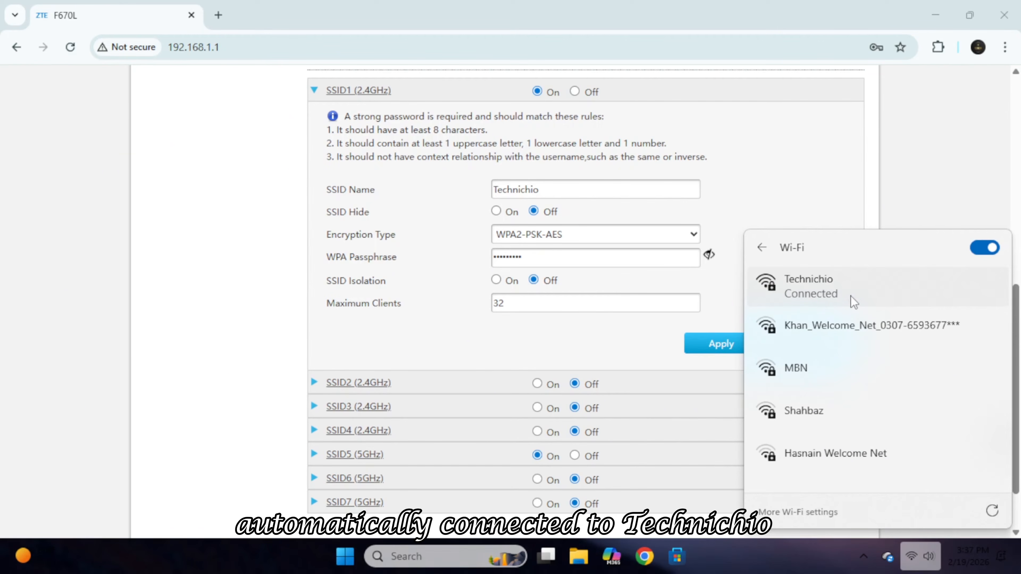
left_click(835, 207)
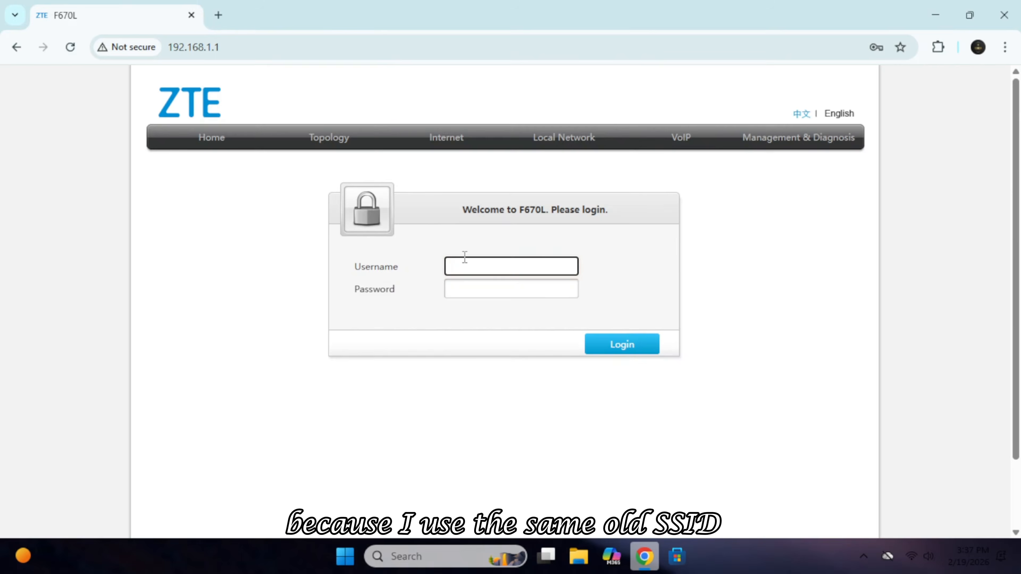
Log in as admin with the router password, taking over the other session, and dismiss Chrome's prompt.
left_click(465, 257)
type("admin")
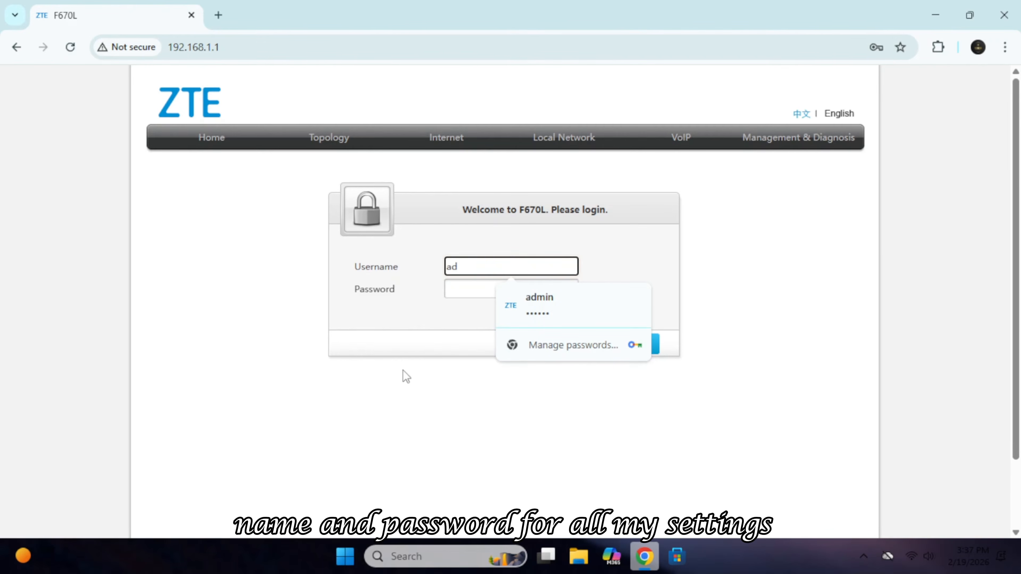
key("Tab")
type("admin123")
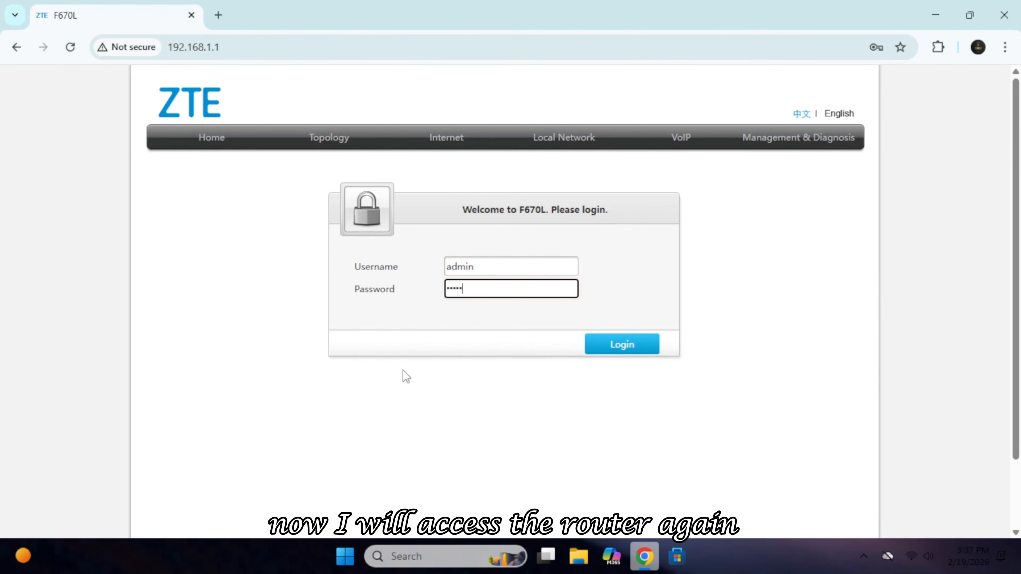
key("Return")
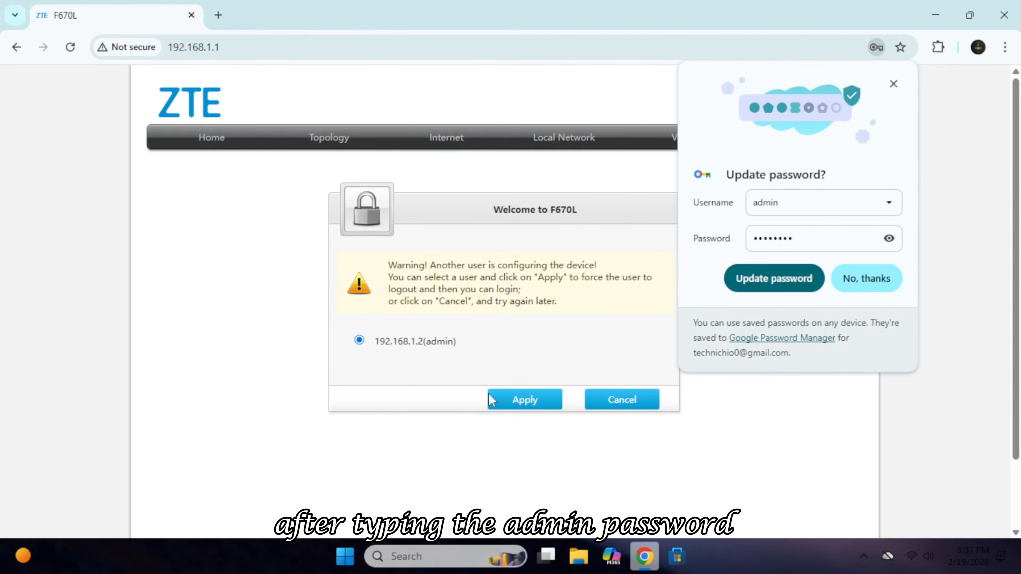
left_click(525, 400)
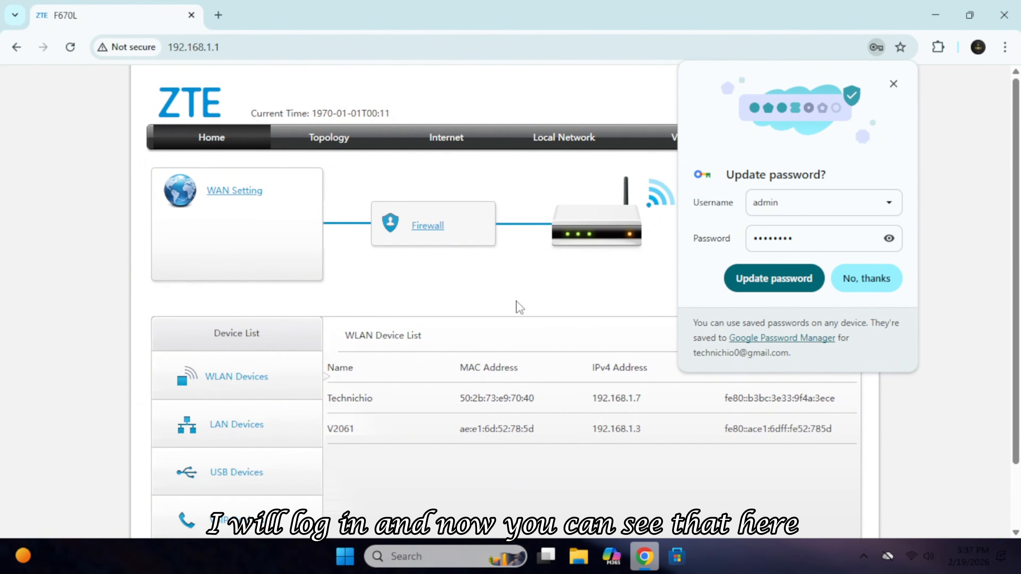
left_click(893, 85)
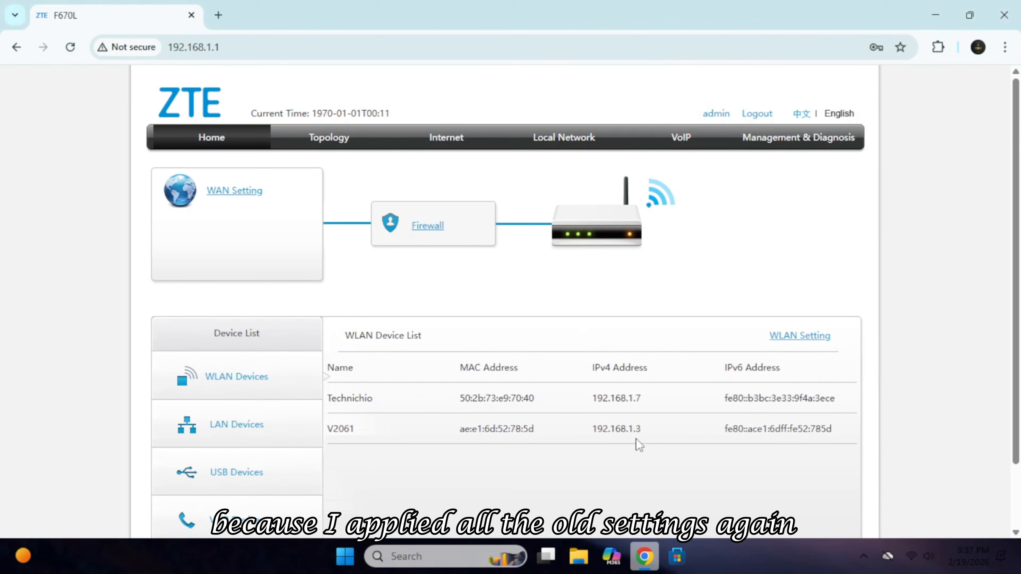
Go to Internet > WAN > Security and open the Filter Criteria tab.
left_click(416, 147)
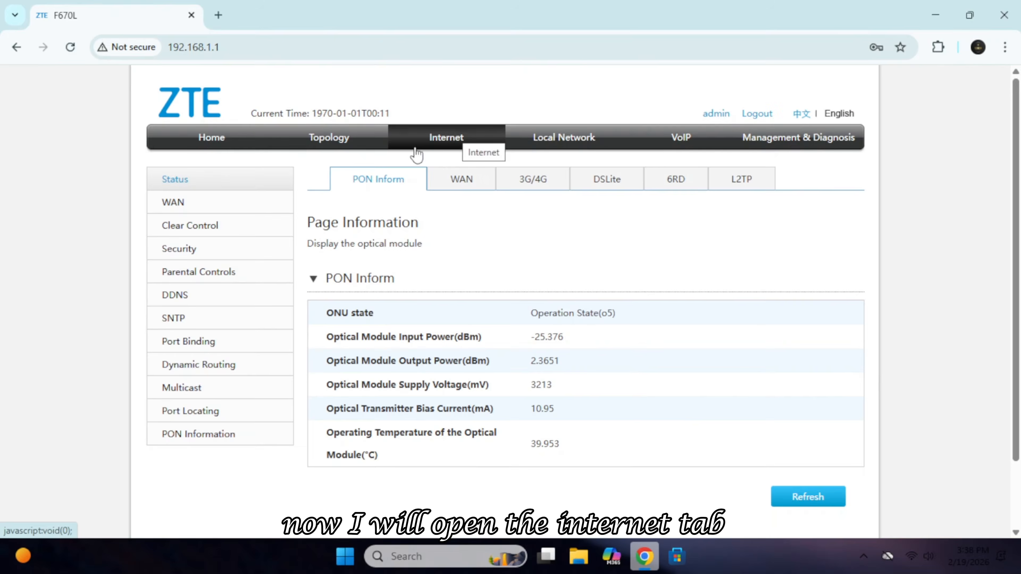
left_click(198, 206)
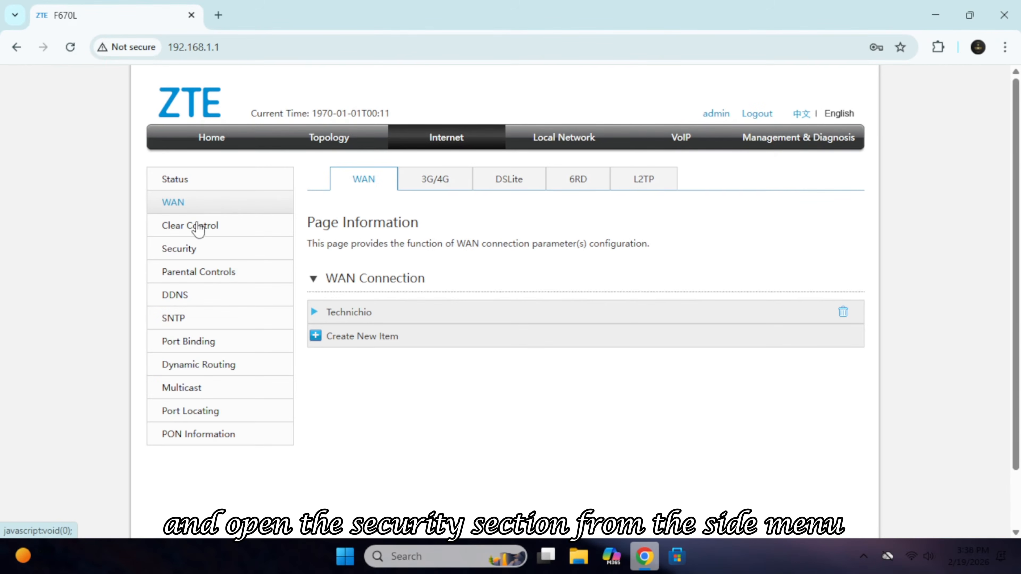
left_click(205, 251)
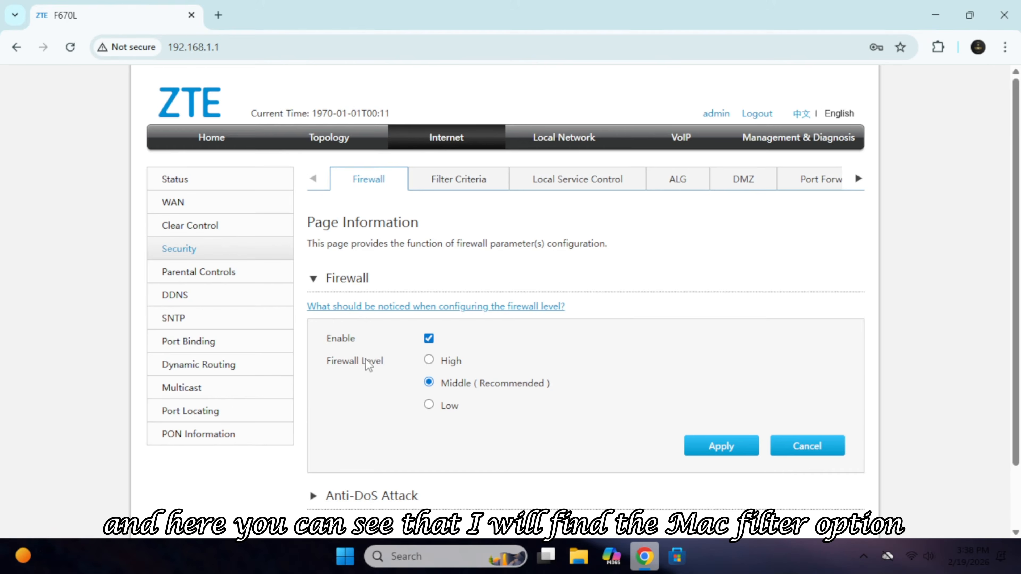
scroll(365, 366, "down", 2)
left_click(462, 108)
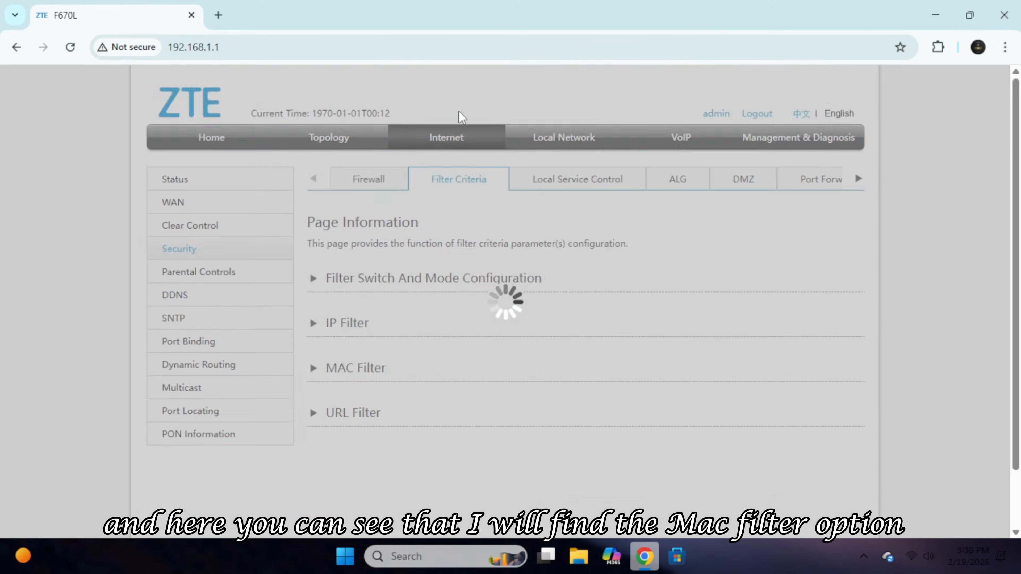
scroll(610, 337, "down", 2)
scroll(609, 337, "down", 2)
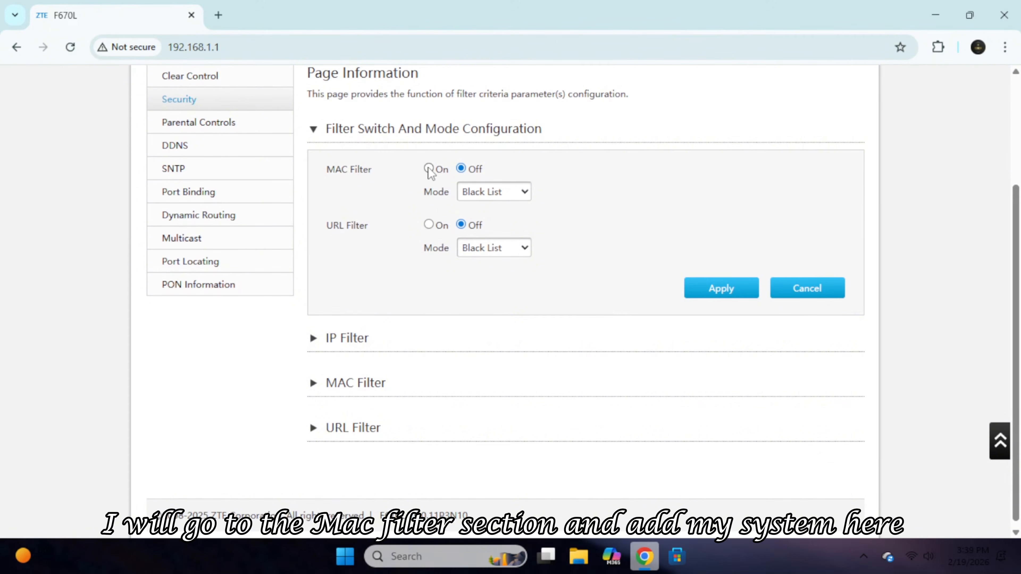
Create a new MAC filter item named 'My PC', keeping protocol Any, up to the Source MAC fields.
left_click(360, 383)
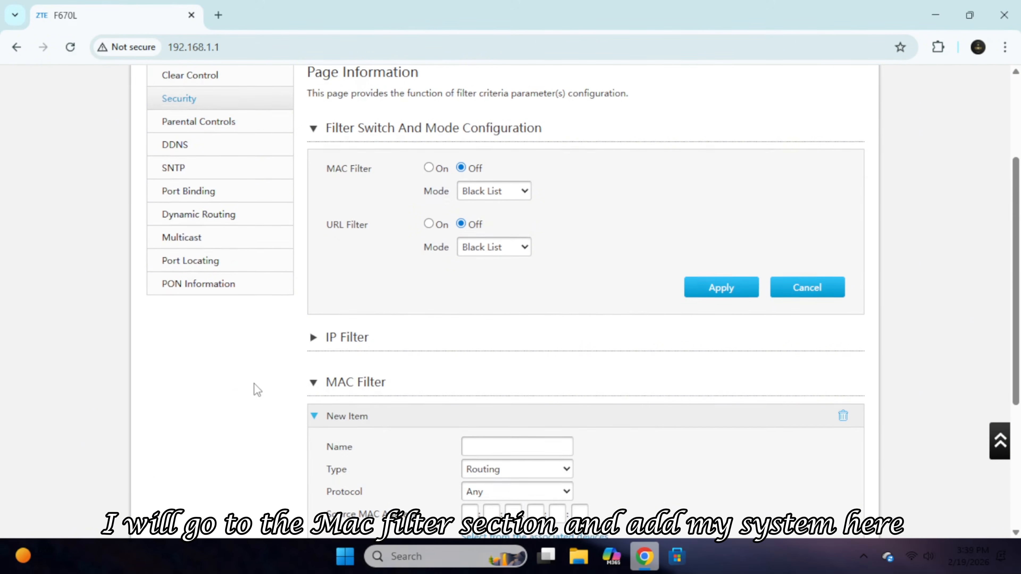
scroll(343, 293, "down", 5)
left_click(515, 228)
type("My ")
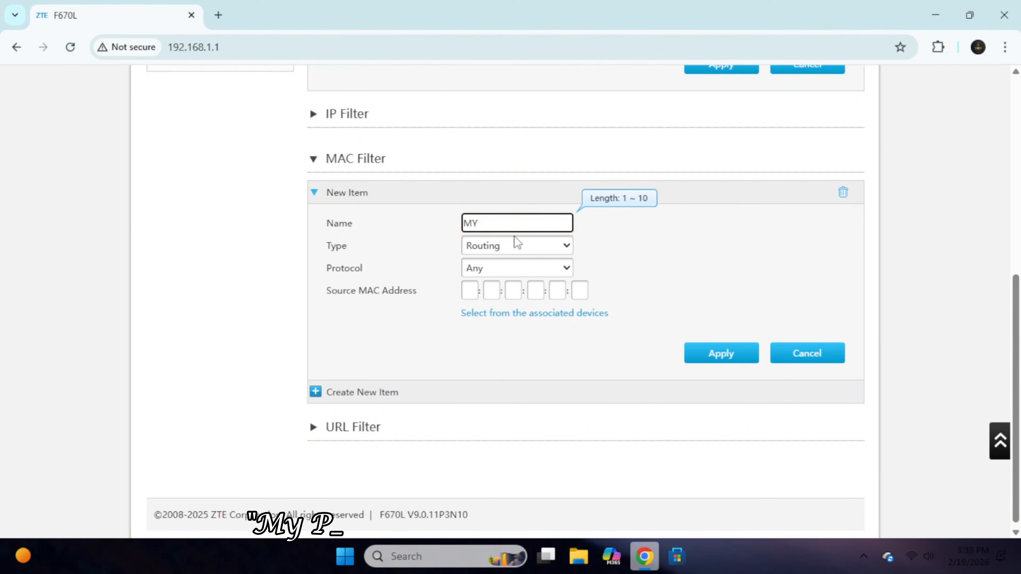
type("PC")
key("Tab")
key("Tab")
key("Tab")
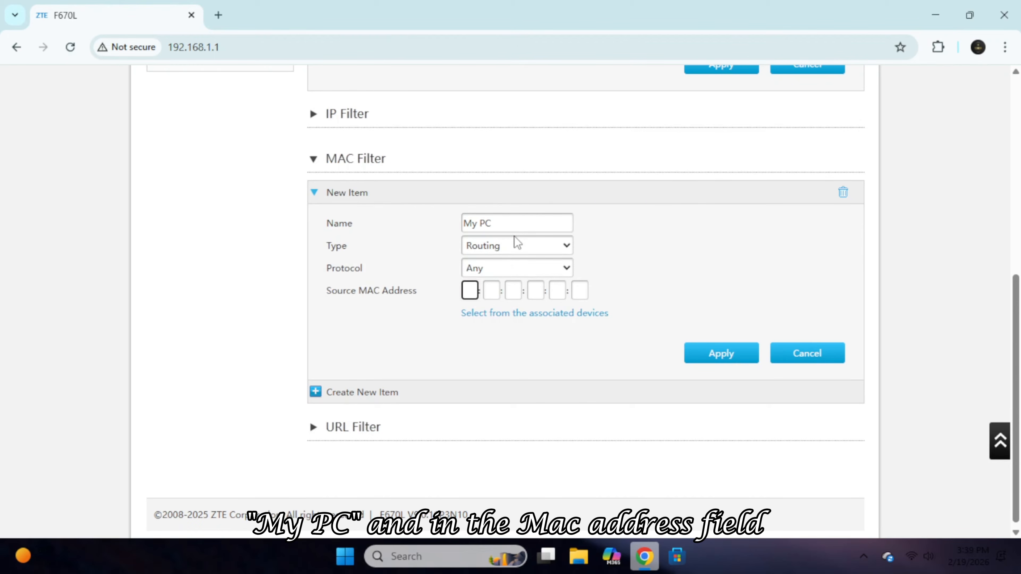
key("shift+Tab")
key("Down")
key("Up")
key("Tab")
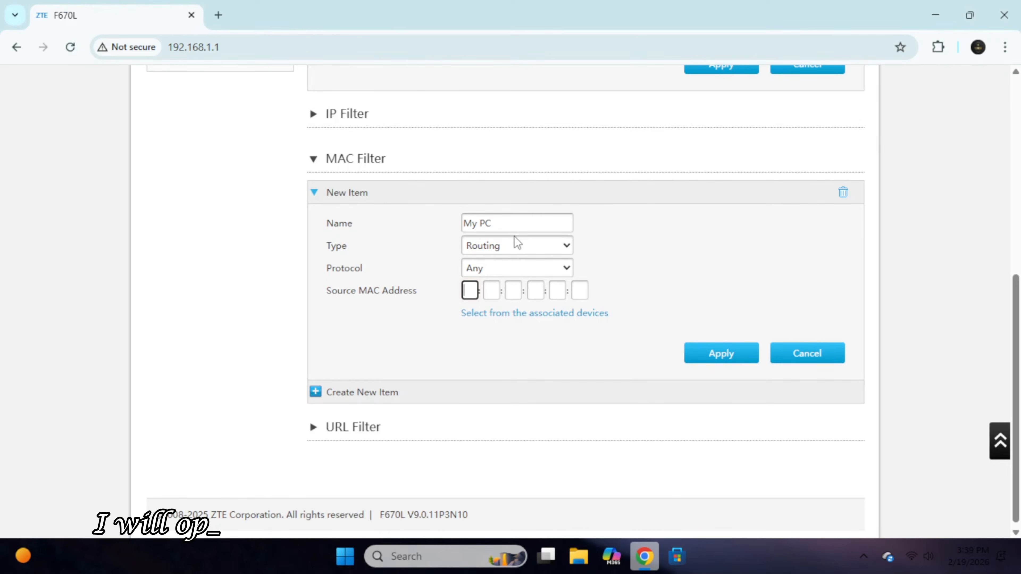
Run ipconfig /all in an administrator Command Prompt to find the Wi-Fi physical address.
key("super+r")
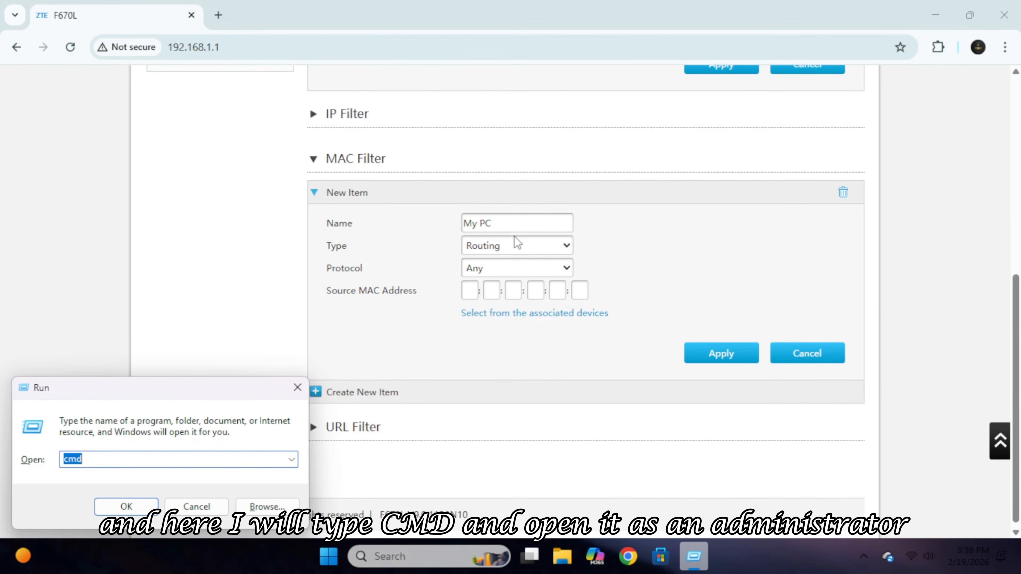
key("ctrl+shift+Return")
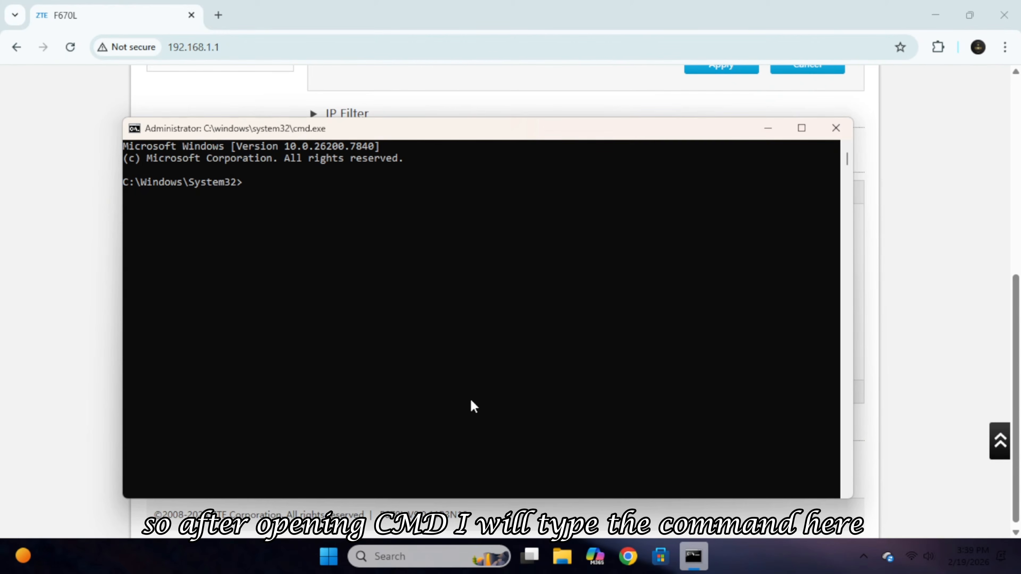
type("ipconfig /all")
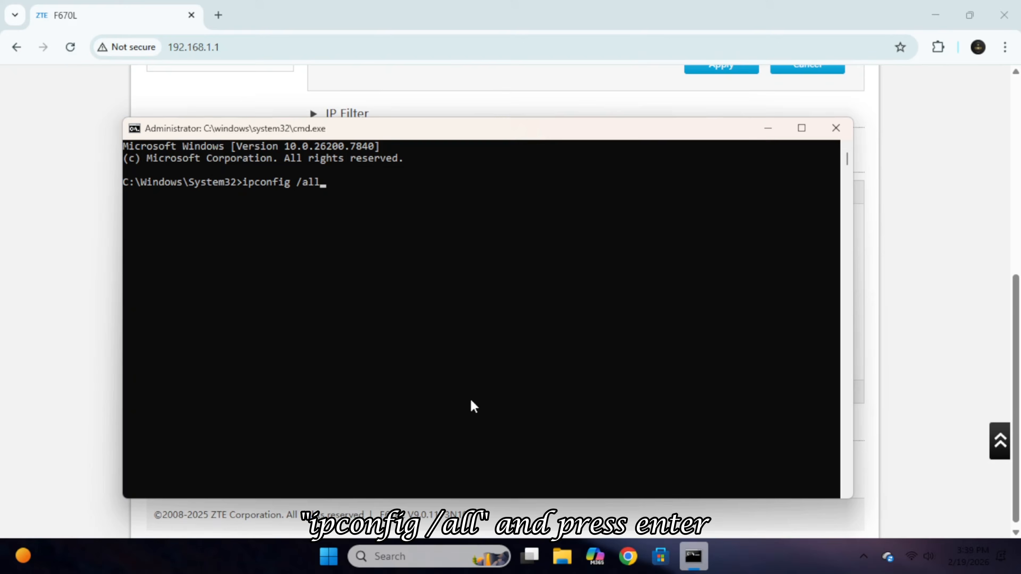
key("Return")
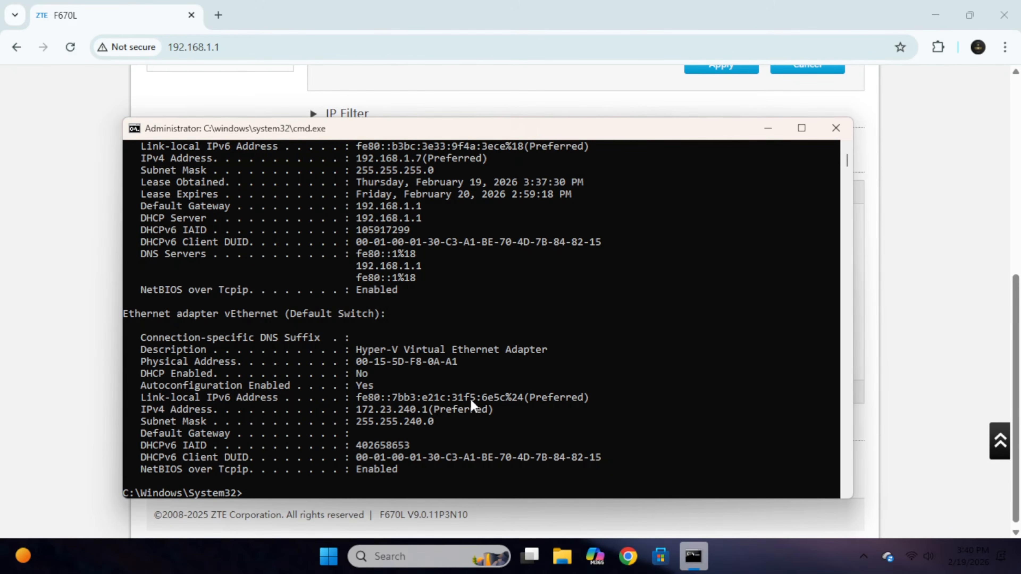
scroll(471, 400, "up", 5)
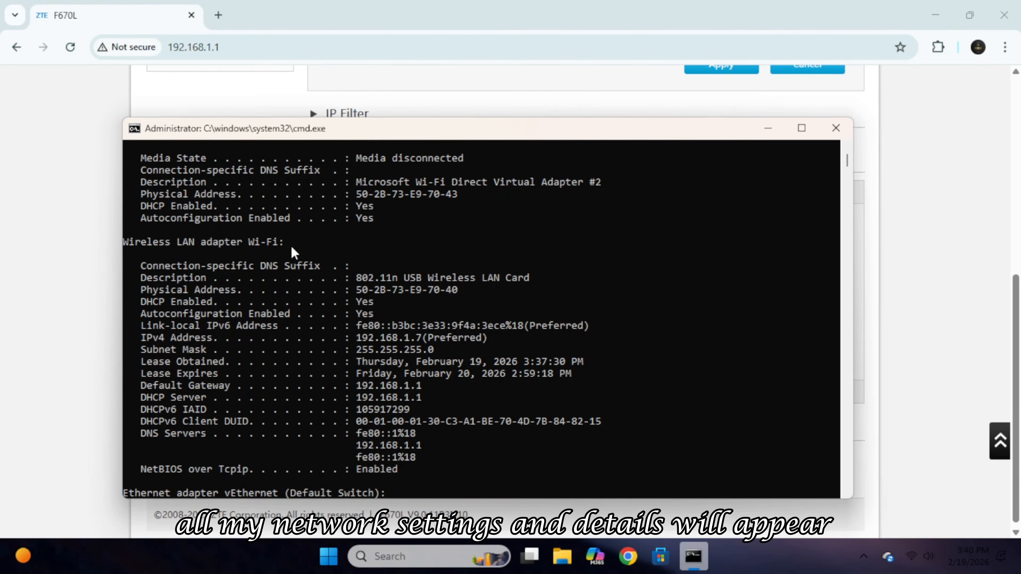
left_click_drag(570, 127, 328, 40)
Enter Source MAC 50:2b:73:e9:70:40 in the My PC entry and apply it.
left_click(678, 286)
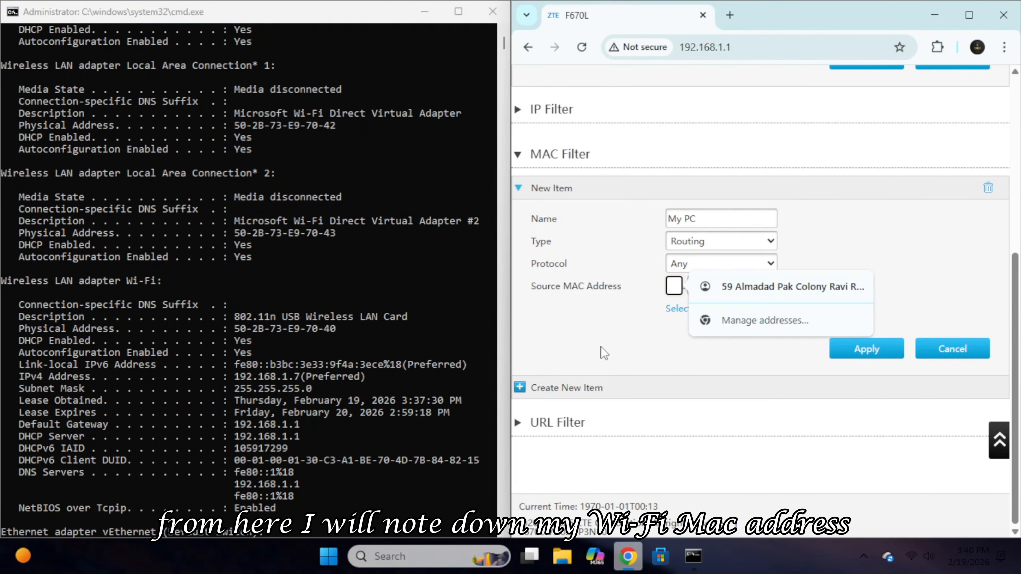
key("Escape")
type("50:2b:")
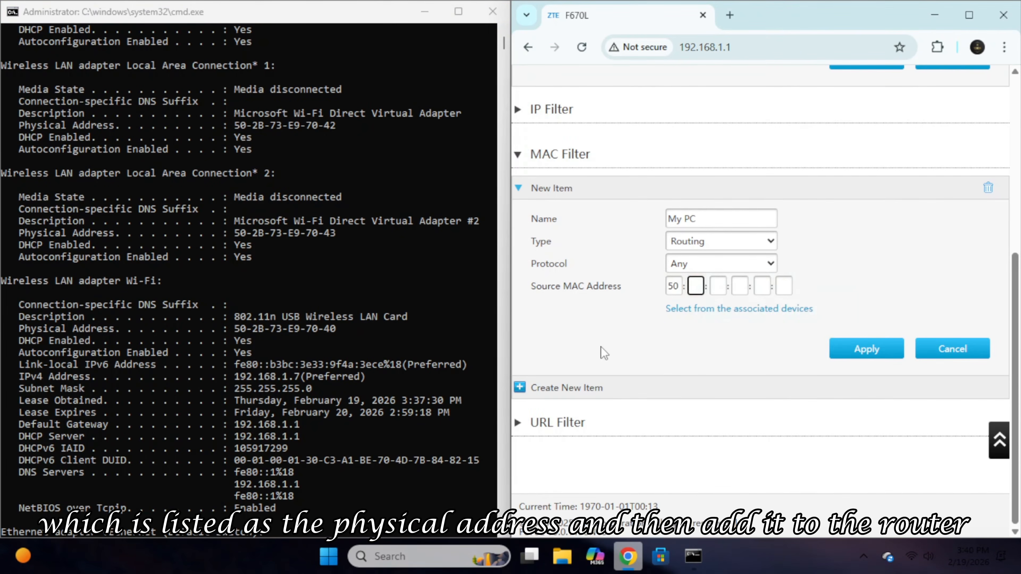
type("73:e9:70:40")
left_click(866, 349)
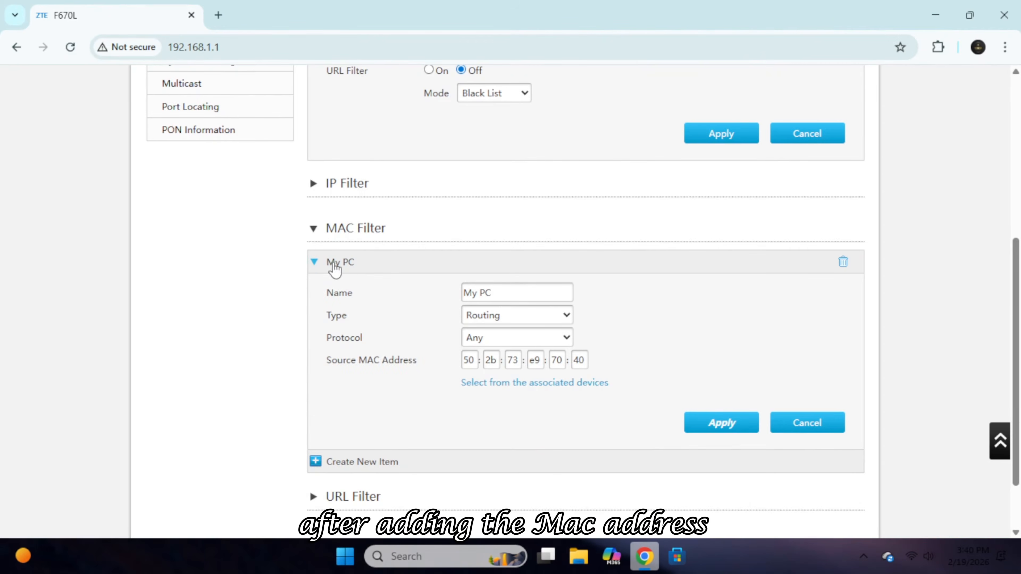
left_click(333, 263)
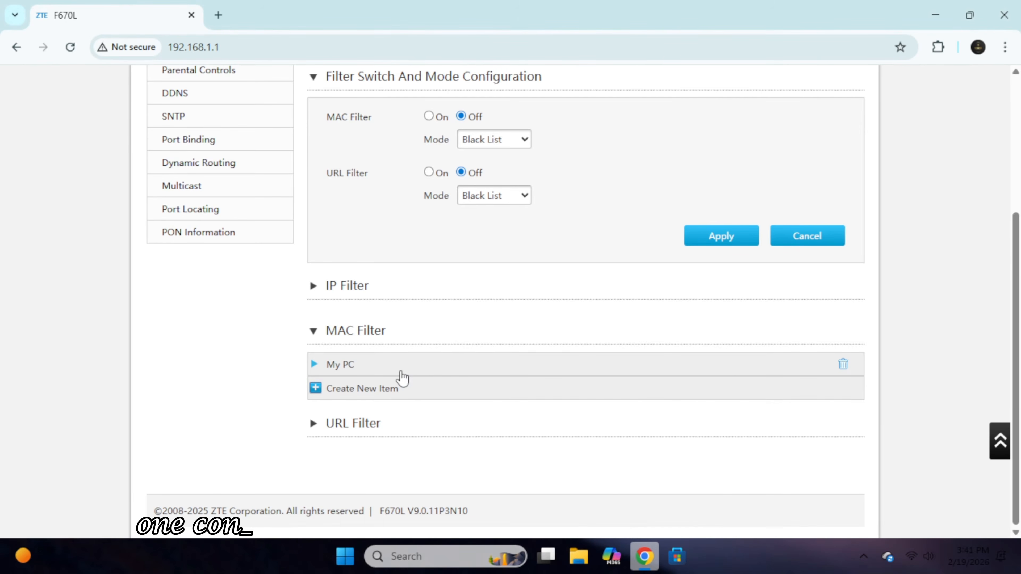
Turn the MAC filter On in White List mode, apply, and test YouTube Studio in a new tab.
scroll(465, 321, "up", 3)
left_click(507, 291)
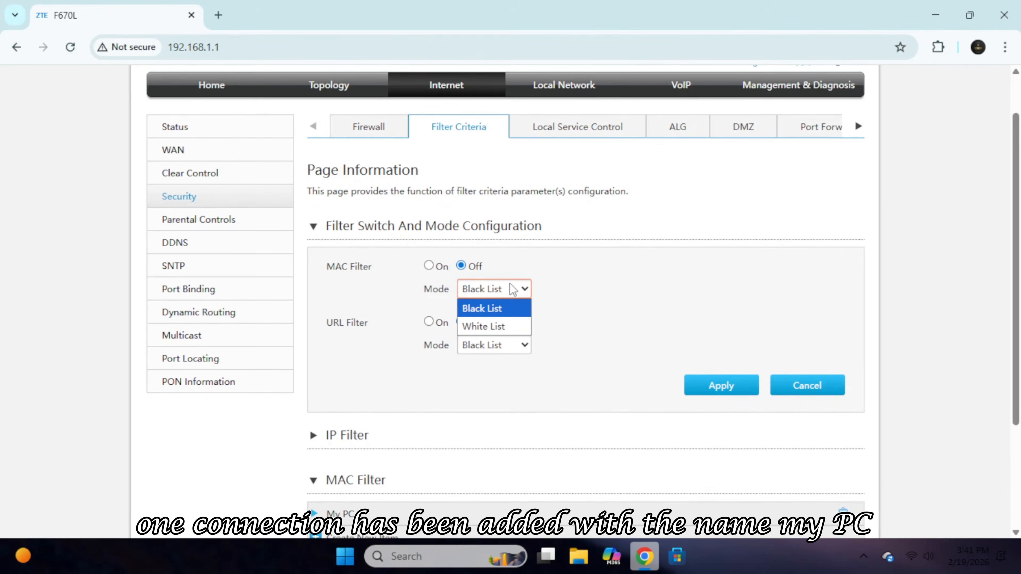
left_click(490, 326)
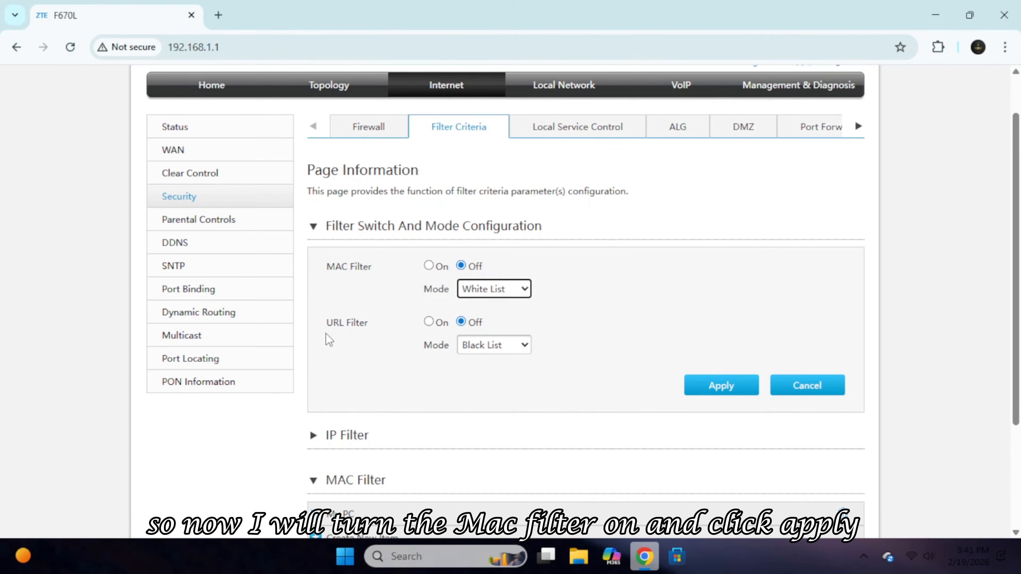
left_click(429, 265)
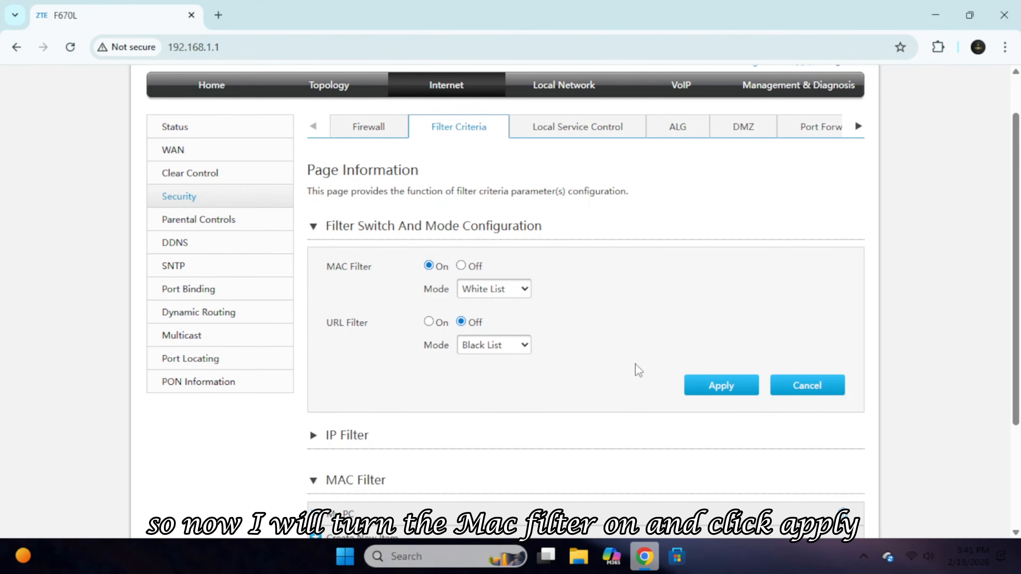
left_click(723, 387)
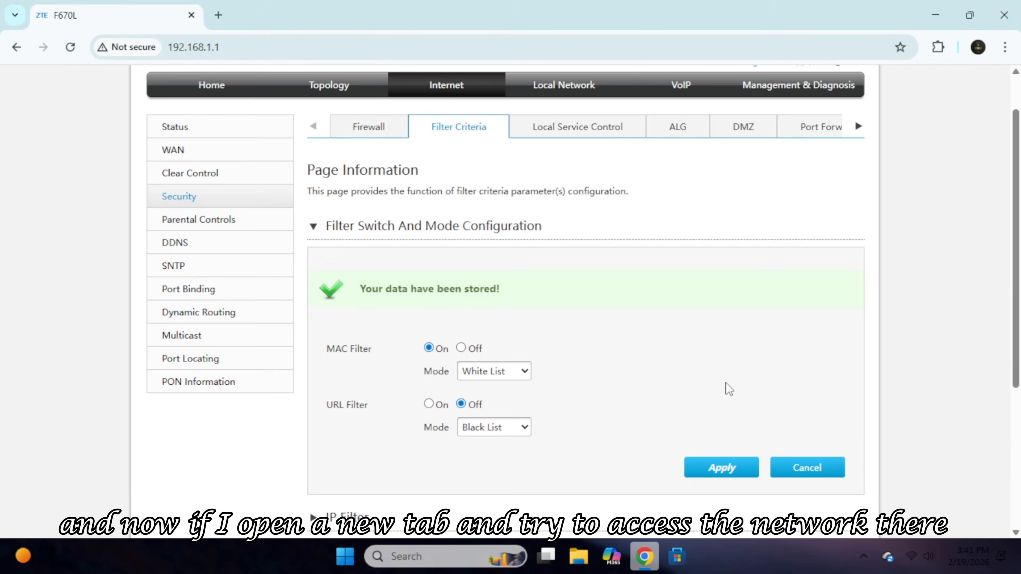
left_click(219, 15)
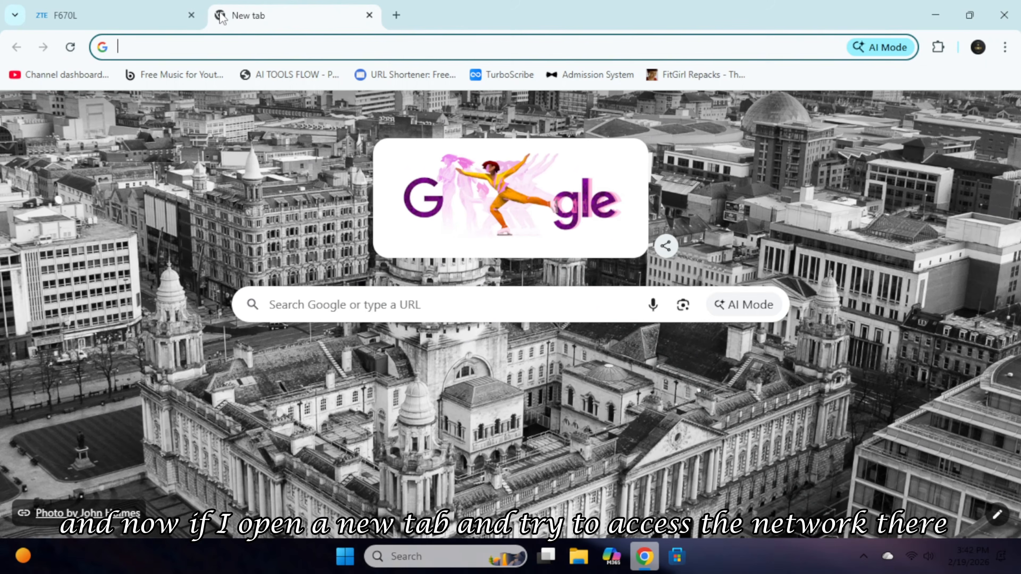
left_click(49, 77)
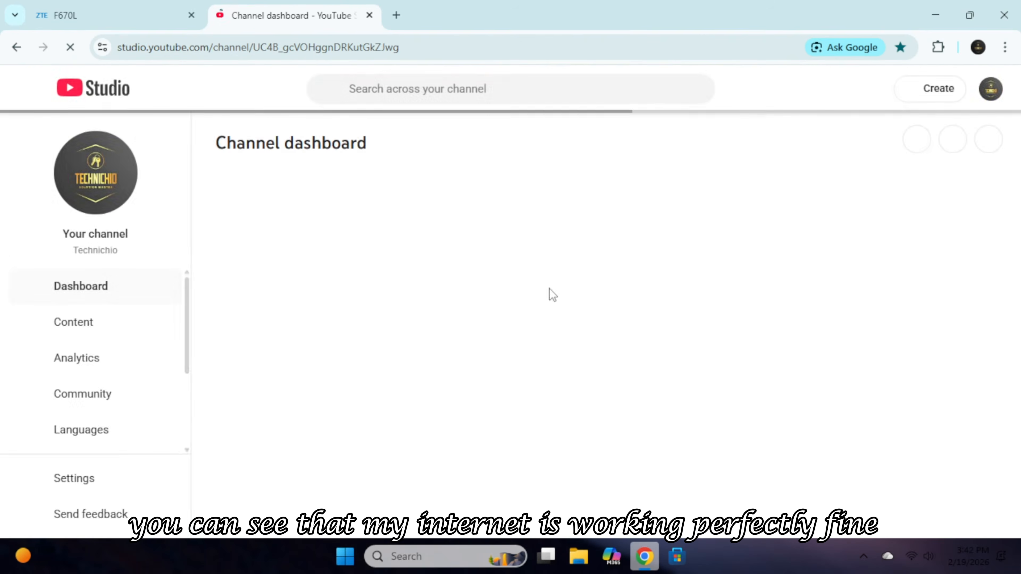
Switch the MAC filter mode to Black List and apply it.
left_click(113, 15)
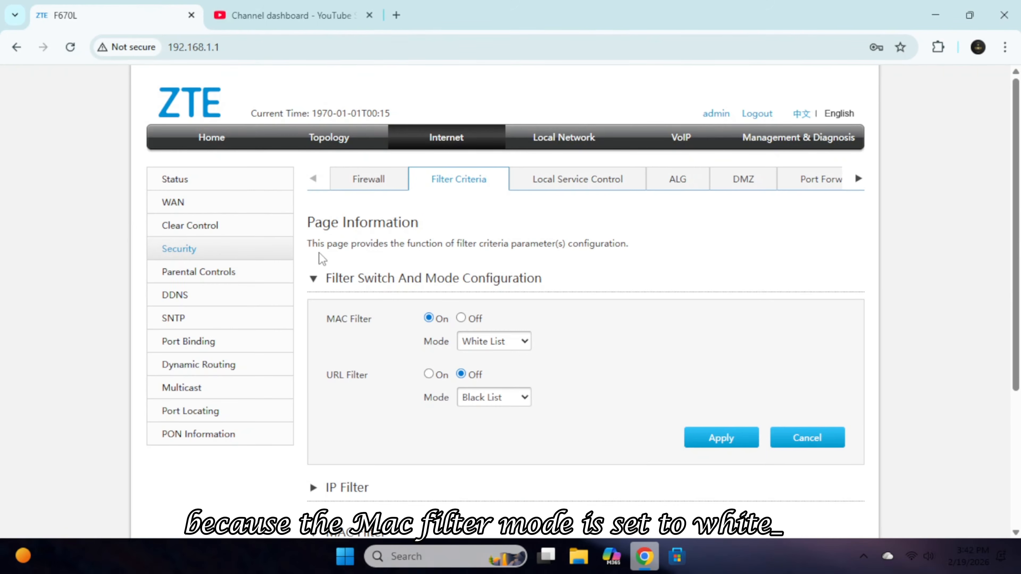
left_click(515, 343)
left_click(486, 361)
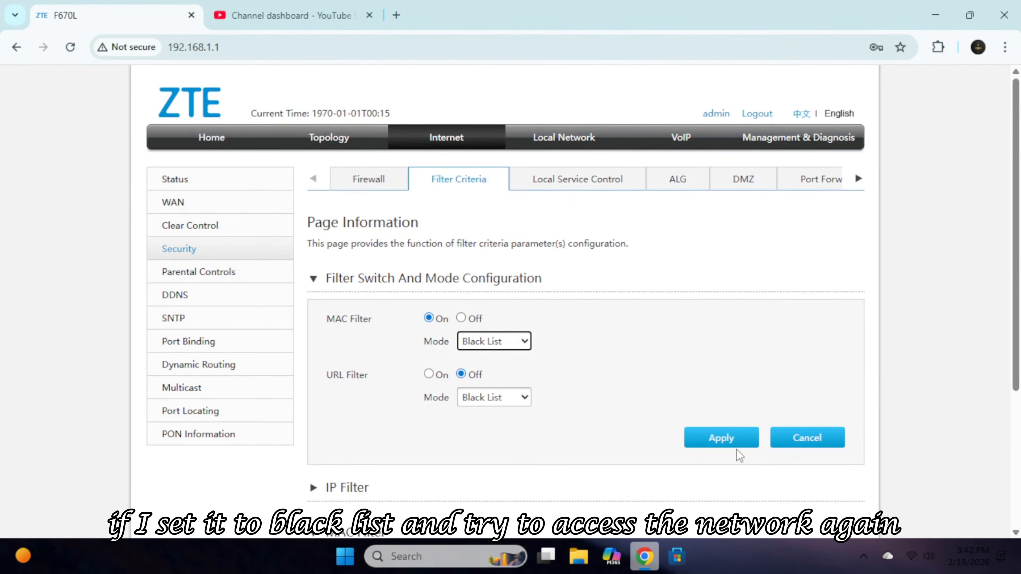
left_click(723, 439)
scroll(392, 182, "down", 3)
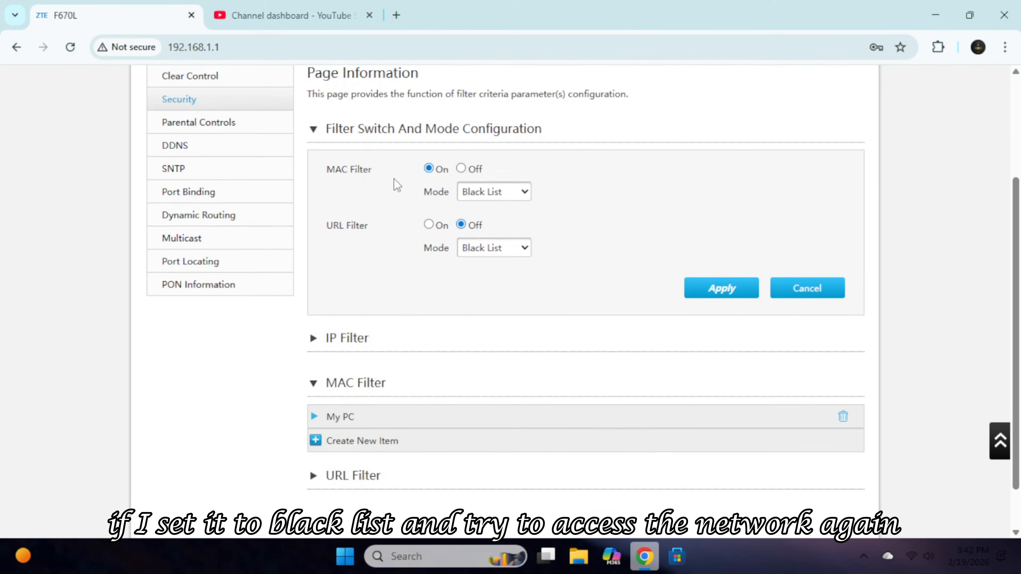
Reload YouTube Studio in a fresh tab, confirm it's unreachable, and close it.
left_click(303, 16)
left_click(396, 15)
left_click(371, 16)
left_click(64, 75)
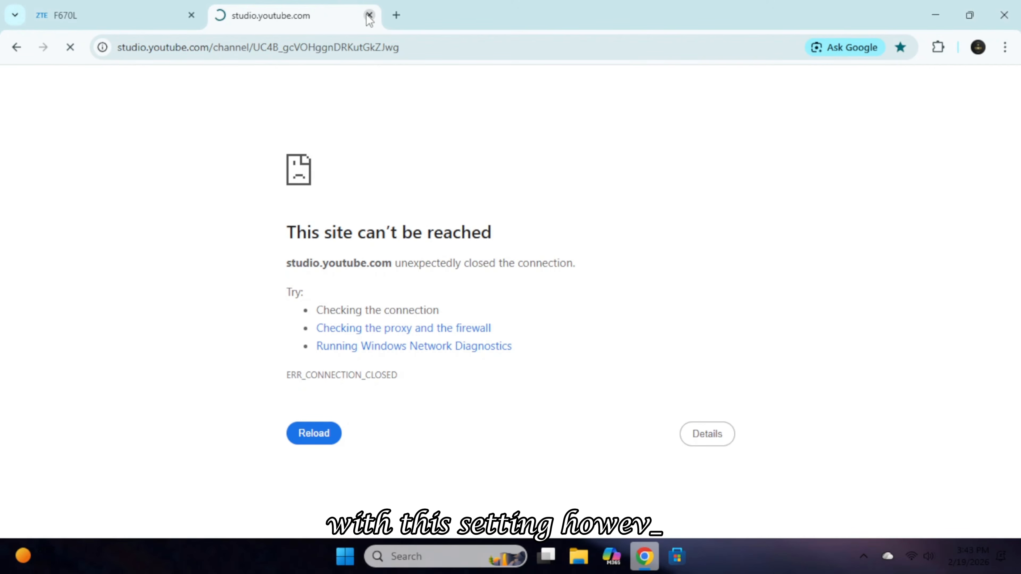
left_click(369, 15)
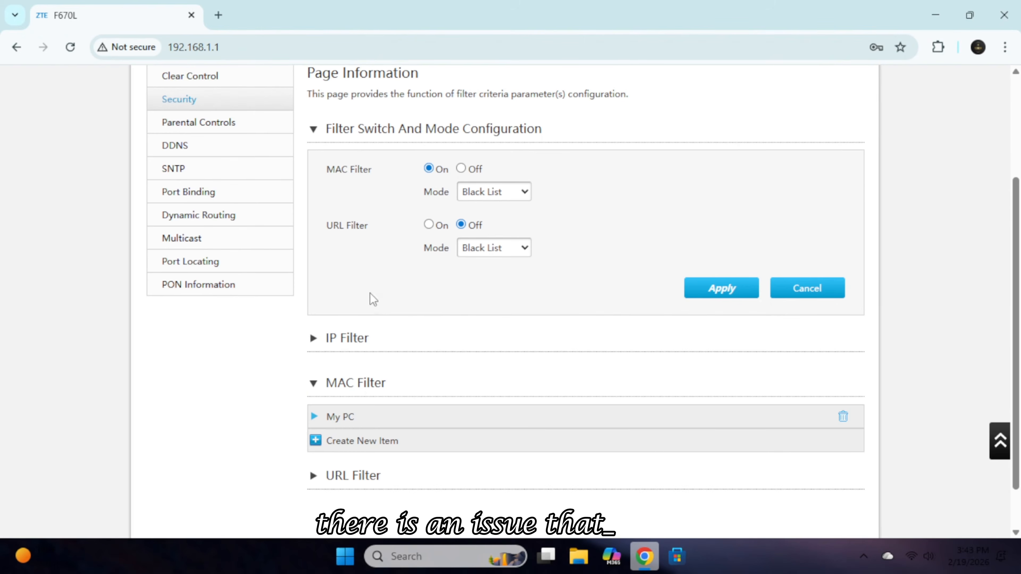
Set the MAC filter Off with White List mode and apply the filter switch settings.
left_click(494, 192)
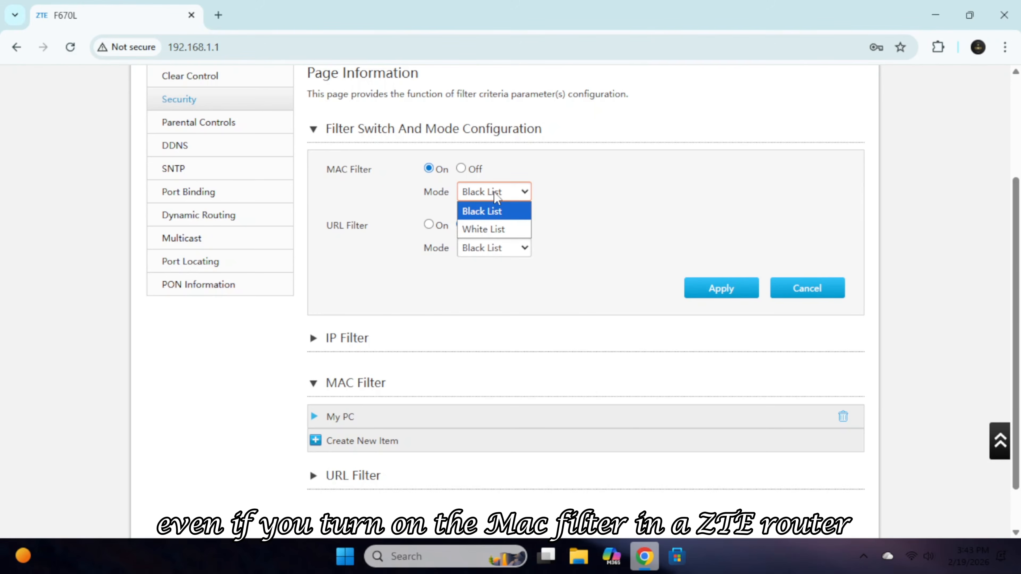
left_click(510, 230)
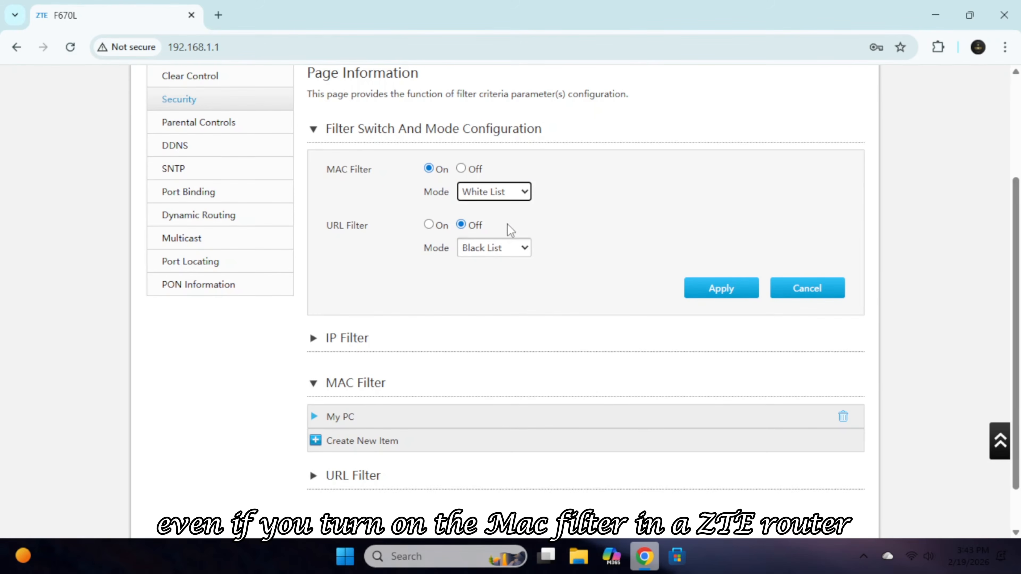
left_click(461, 169)
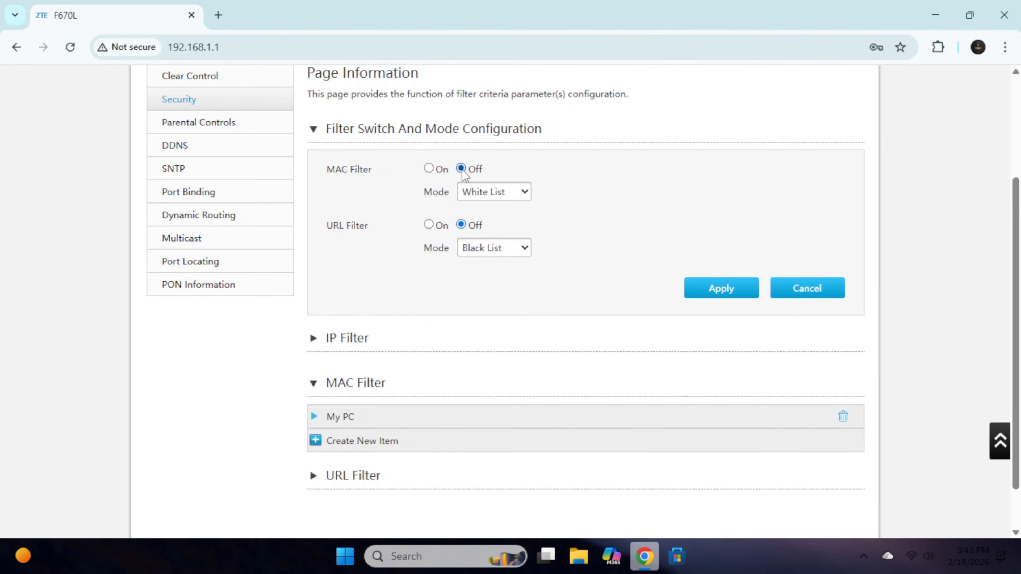
left_click(730, 290)
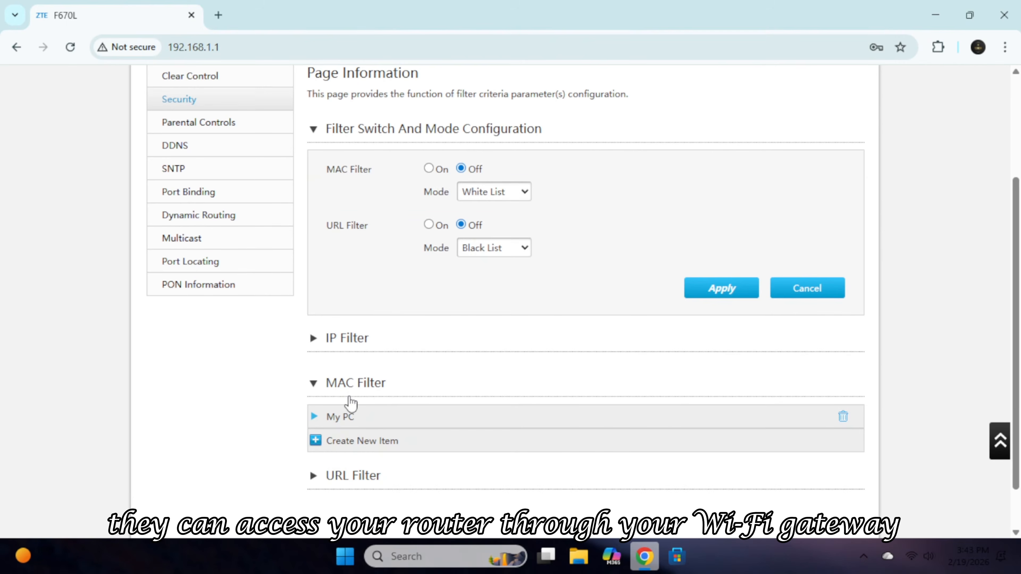
scroll(351, 403, "up", 4)
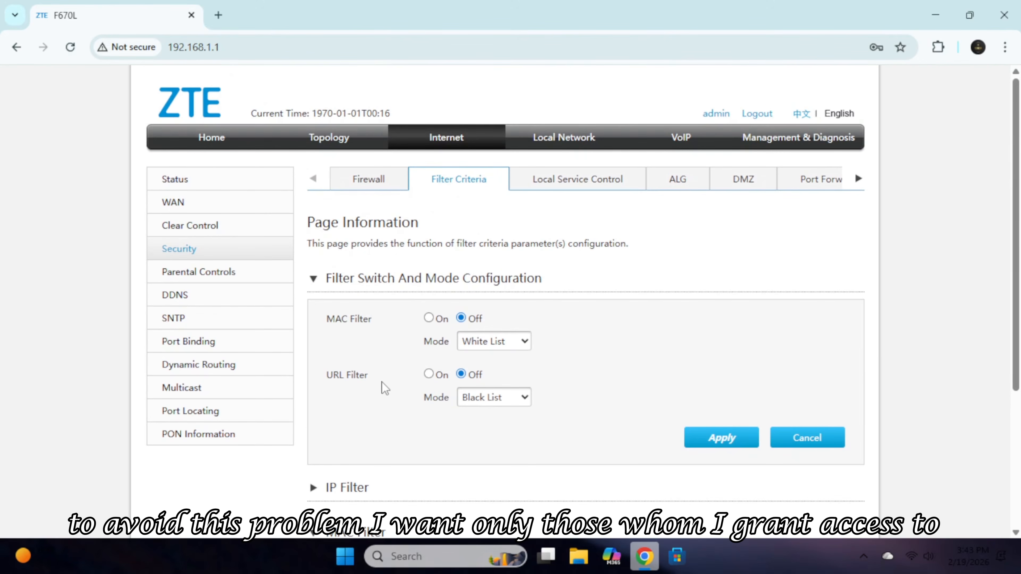
Go to Local Network > WLAN > WLAN Advanced and expand Access Control-Rule Configuration.
left_click(572, 149)
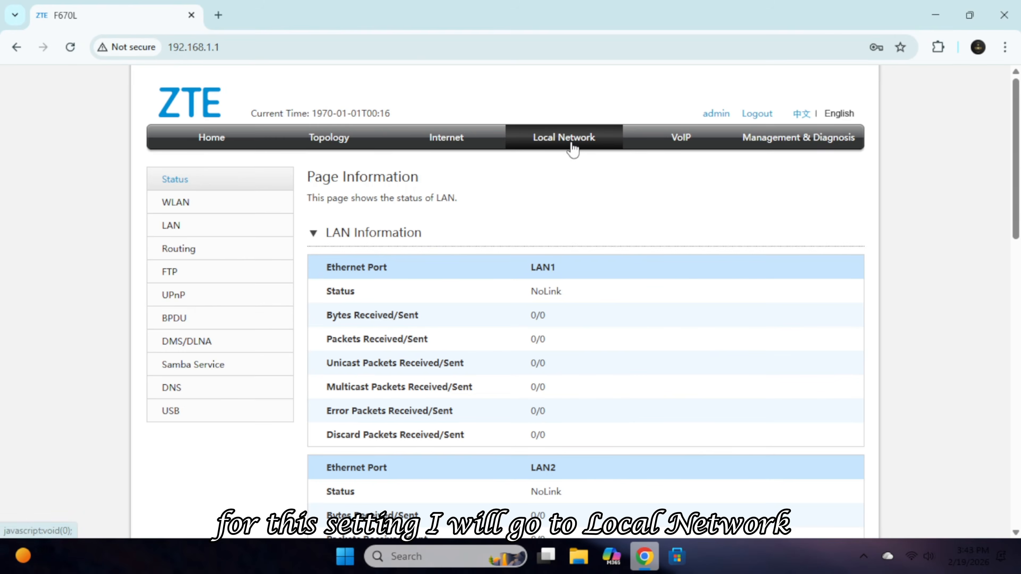
left_click(176, 204)
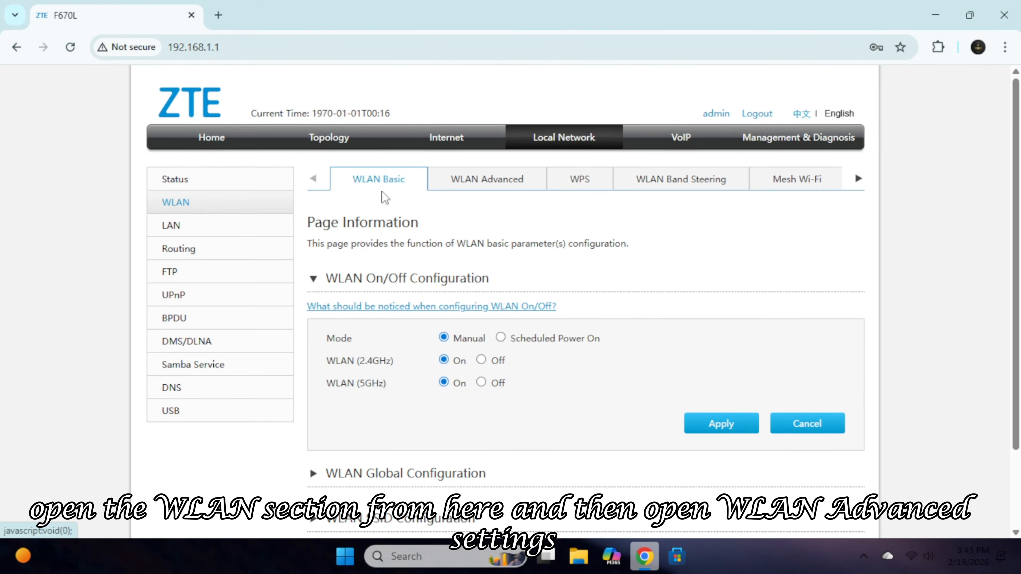
left_click(490, 178)
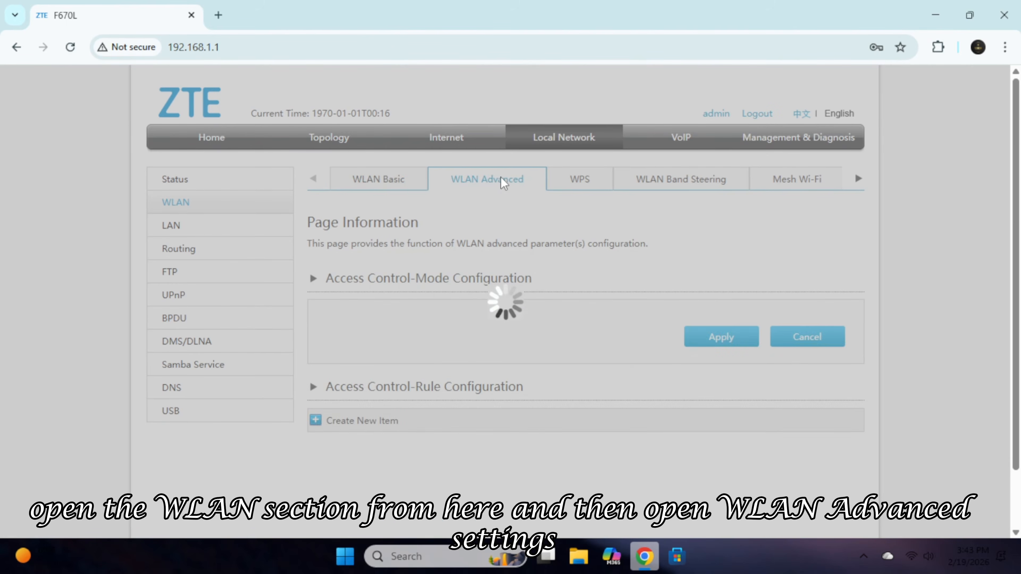
scroll(691, 268, "down", 3)
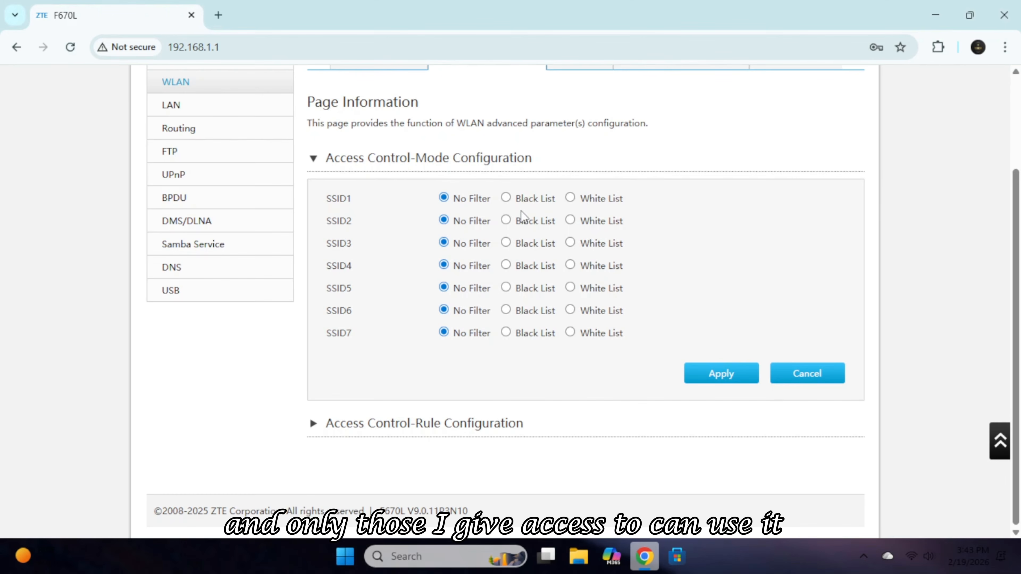
left_click(312, 424)
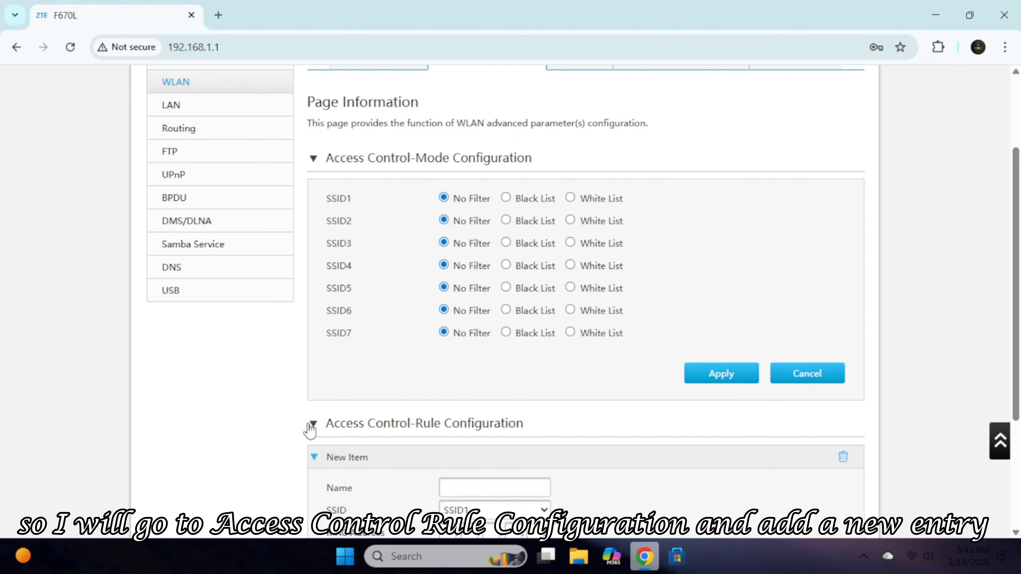
Save access-control rule 'My PC' for SSID1 with MAC 50:2b:73:e9:70:40, then reopen it to review.
scroll(241, 406, "down", 3)
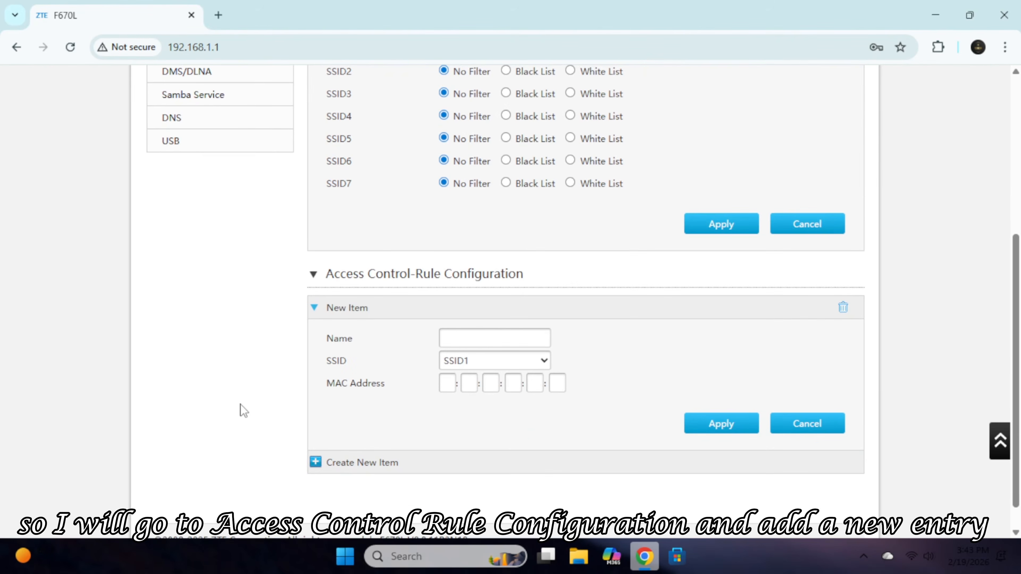
left_click(481, 339)
type("My PC")
left_click(448, 383)
type("50")
key("super+r")
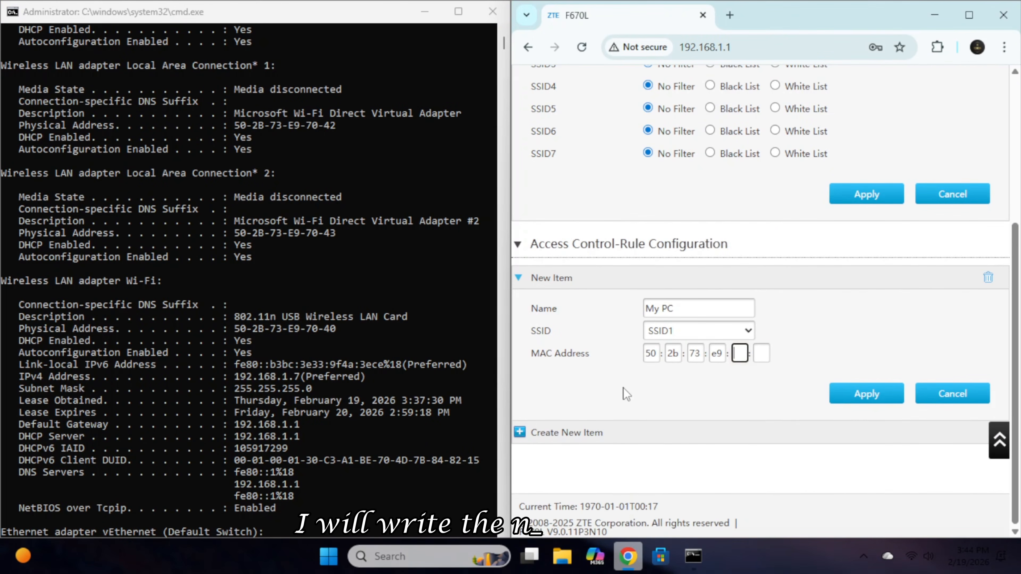
left_click(866, 392)
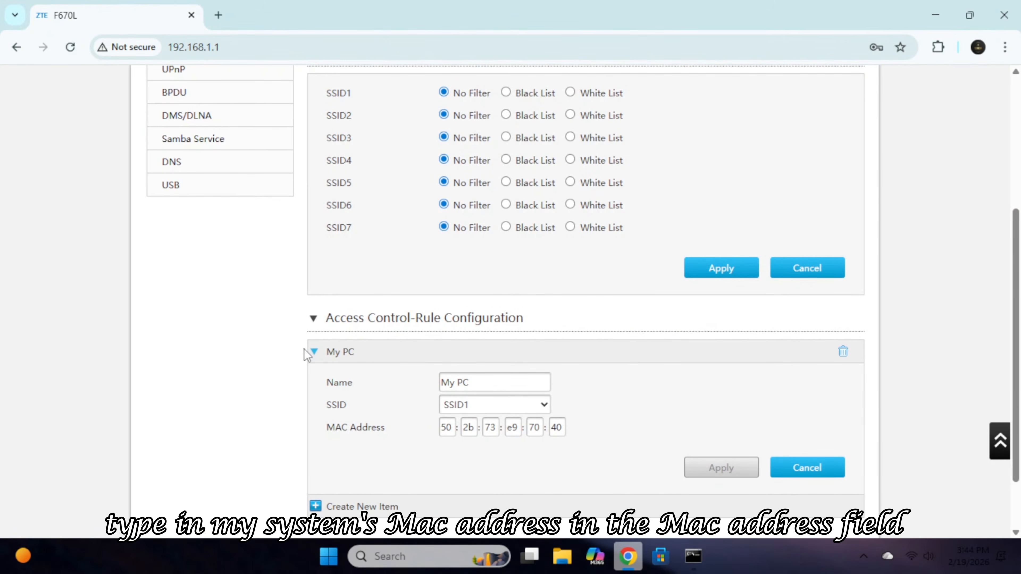
left_click(314, 352)
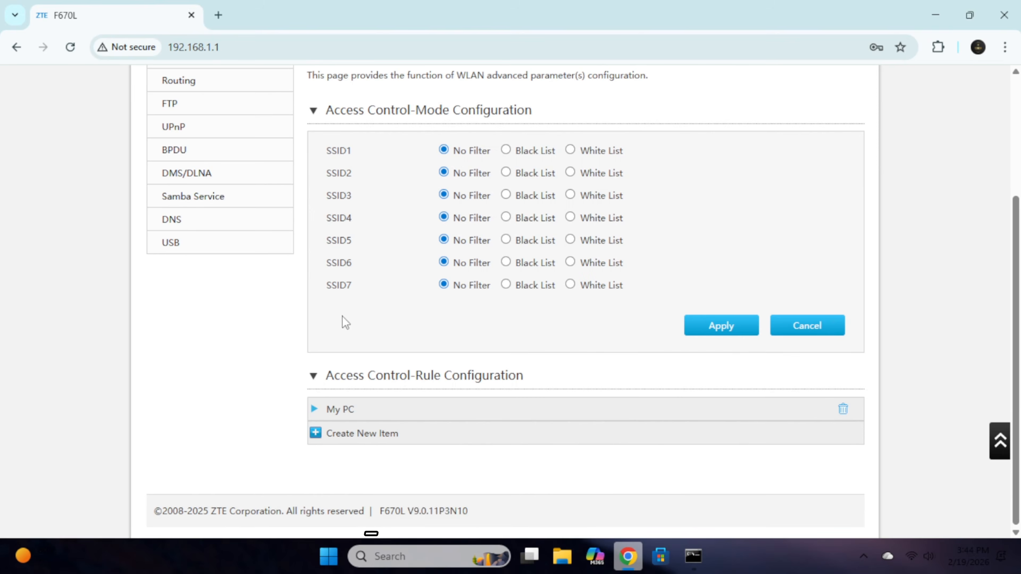
left_click(314, 410)
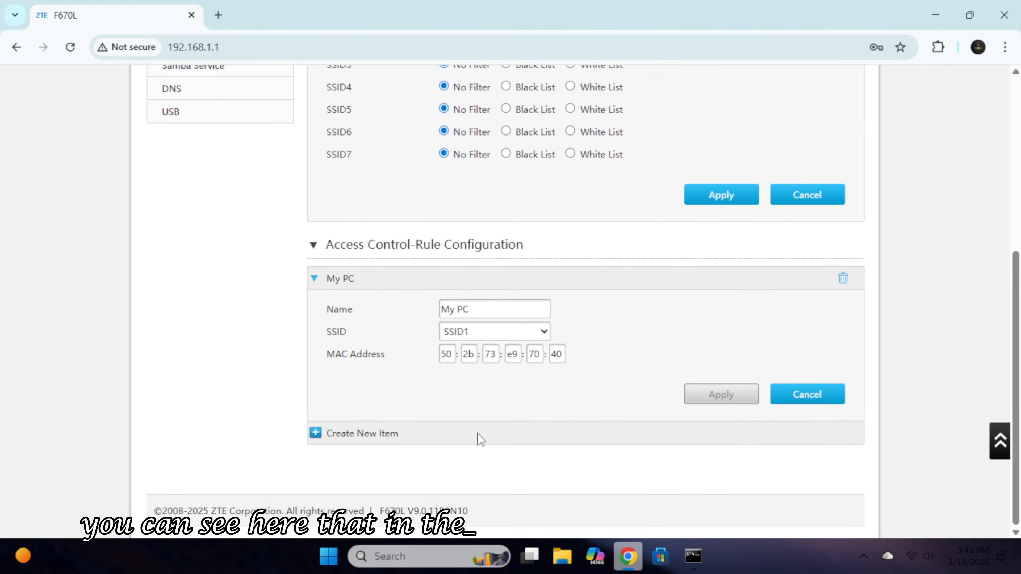
Apply Black List mode for SSID1.
scroll(517, 406, "up", 5)
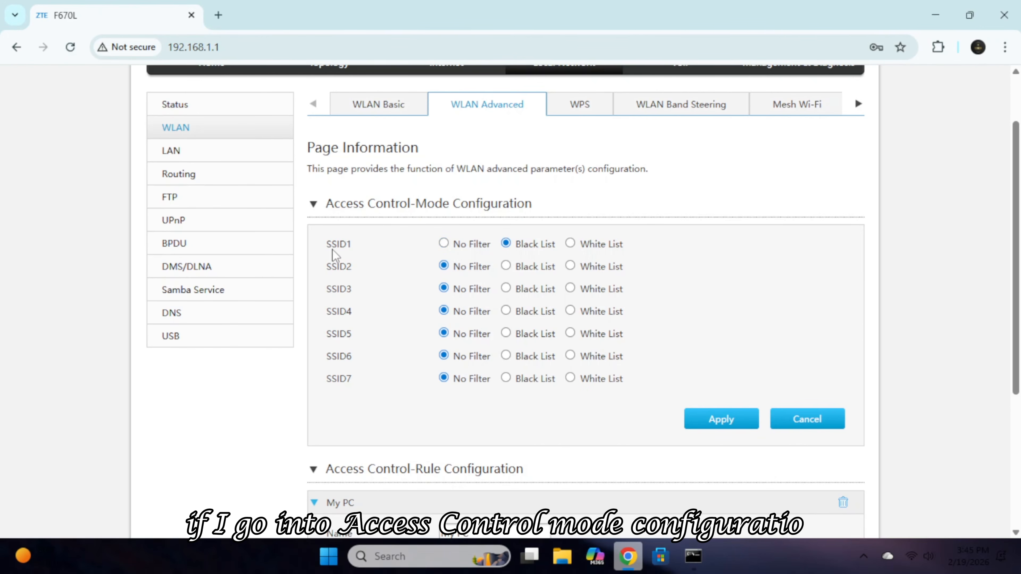
scroll(623, 370, "down", 3)
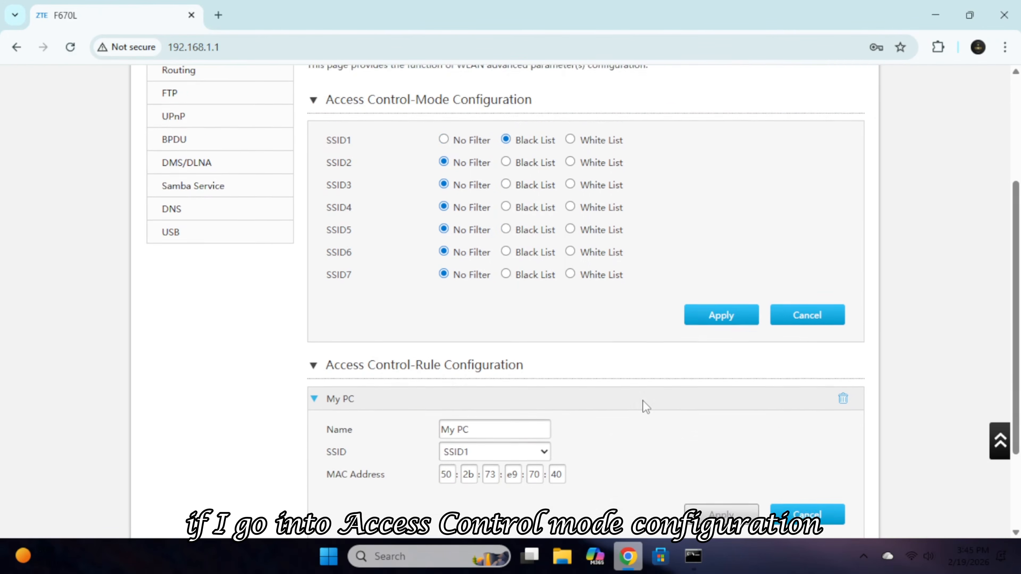
left_click(708, 274)
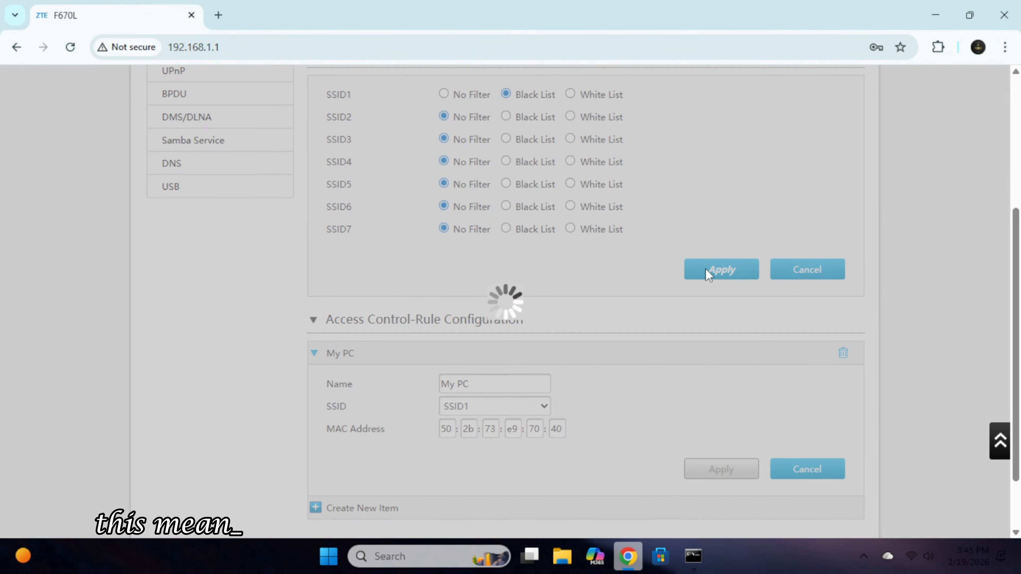
Try connecting the PC to the Technichio Wi-Fi and dismiss the can't-connect message.
left_click(911, 556)
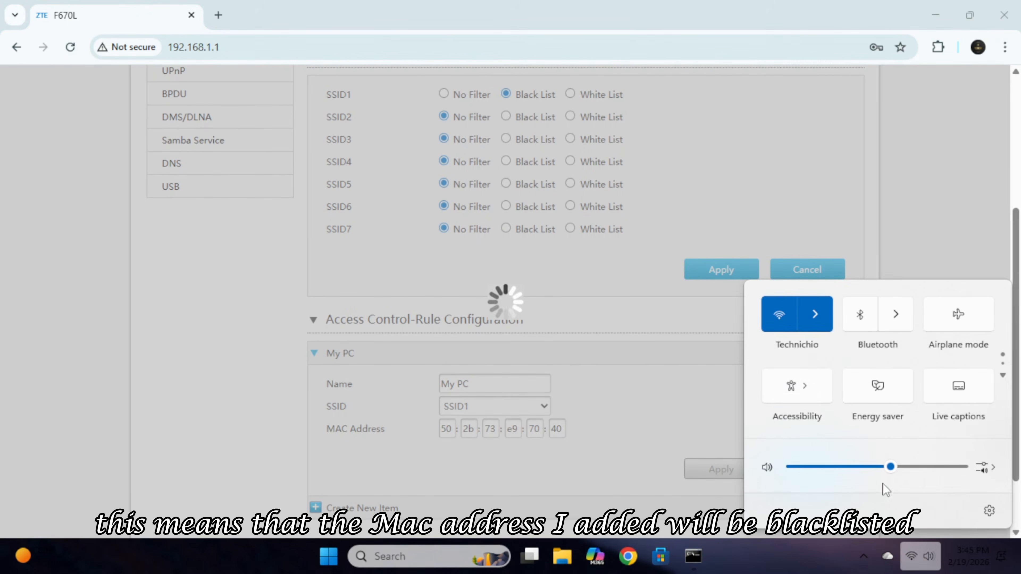
left_click(816, 317)
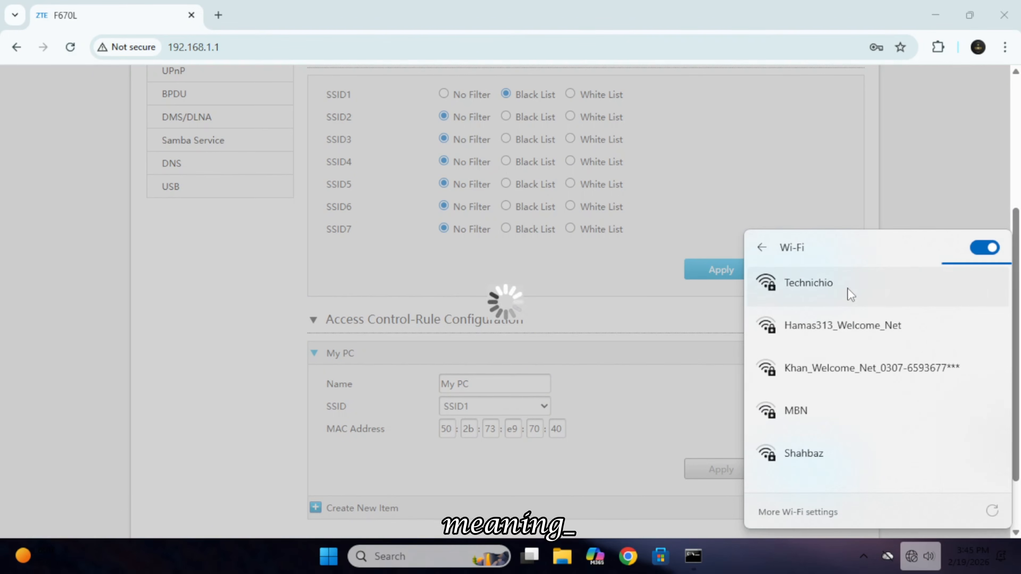
left_click(826, 283)
left_click(842, 287)
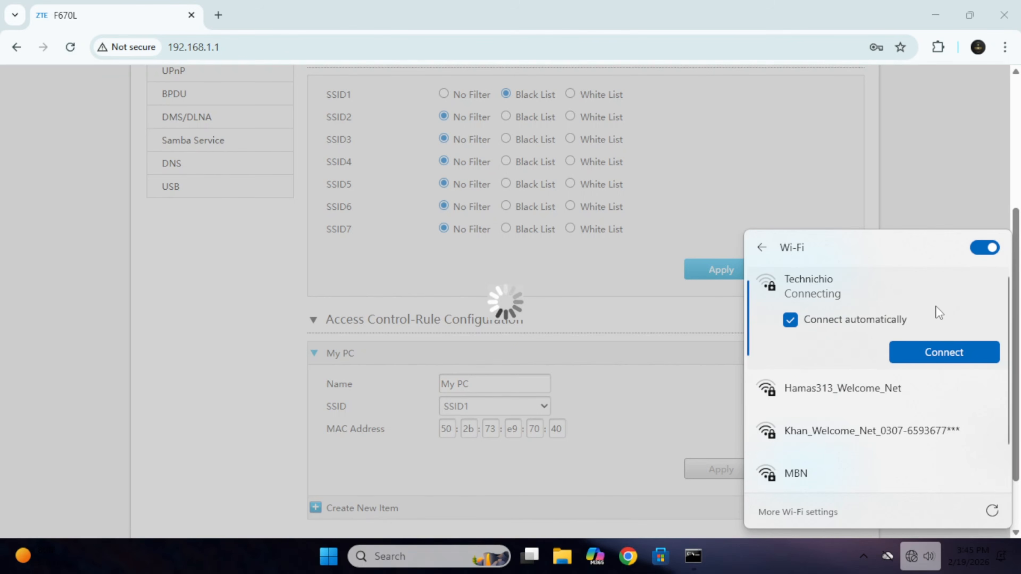
left_click(856, 290)
left_click(946, 358)
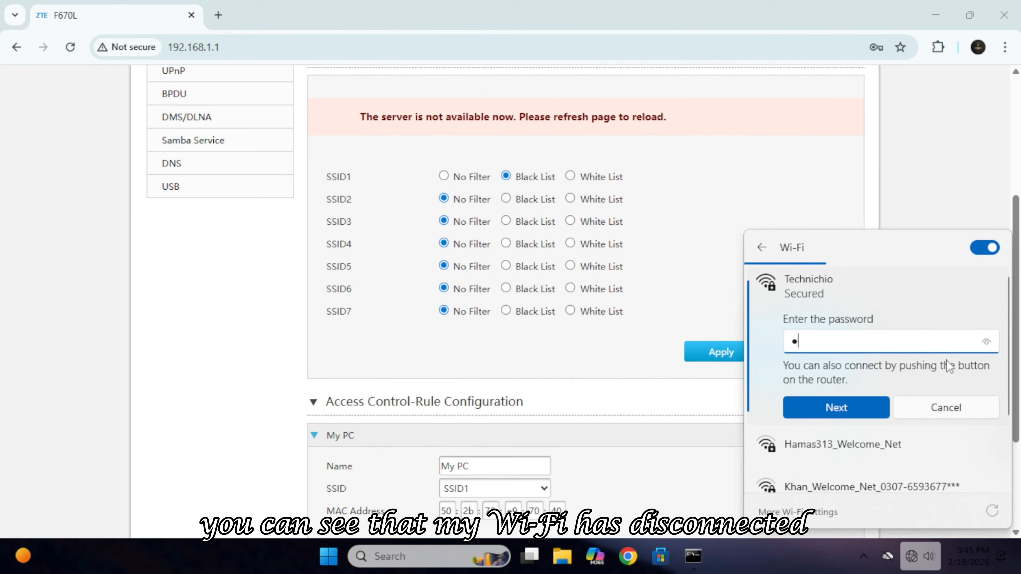
left_click(797, 404)
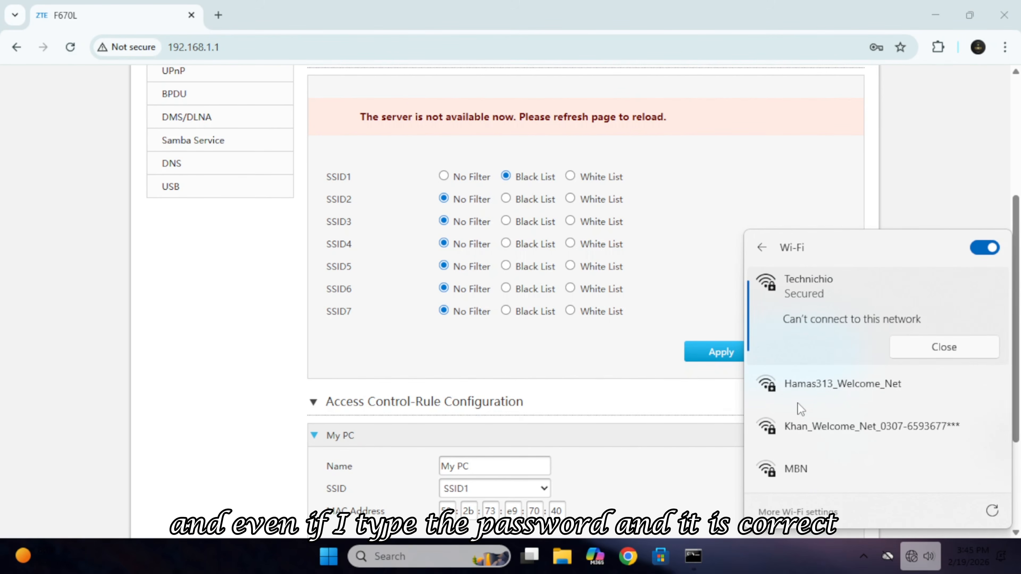
left_click(937, 346)
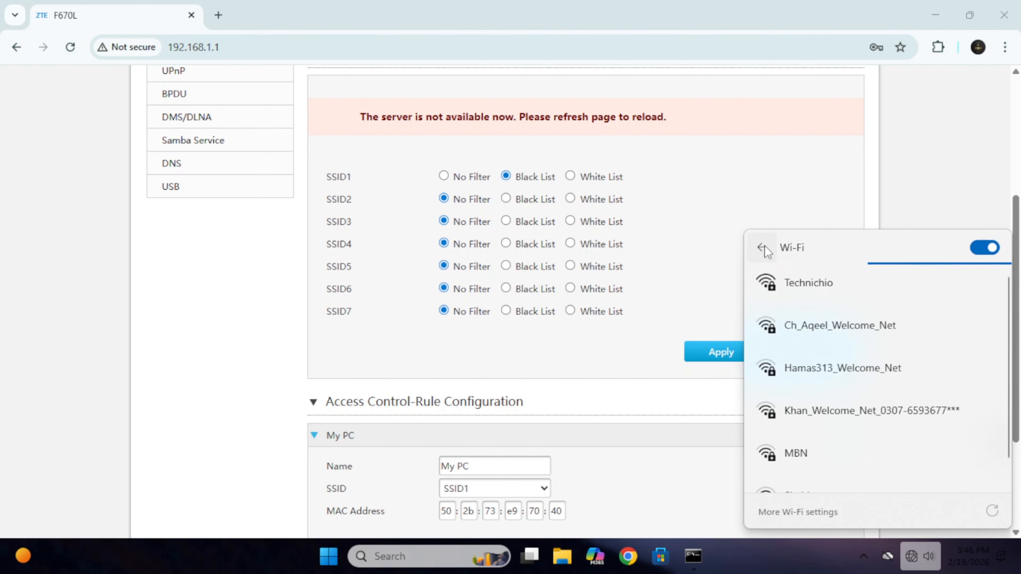
left_click(947, 186)
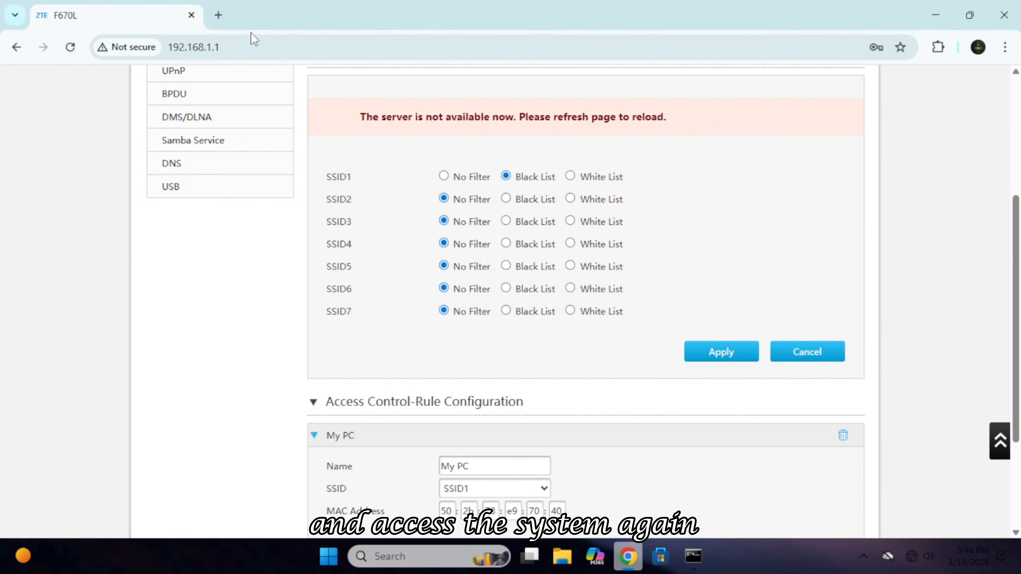
Reload the router page, sign back in with the admin login, and open Local Network settings.
left_click(70, 47)
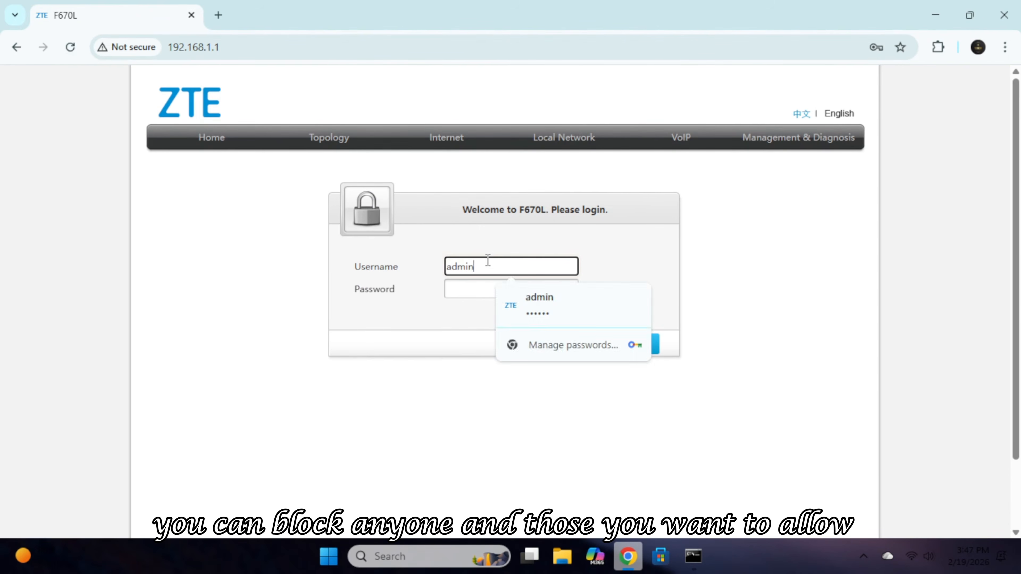
type("admin")
key("Return")
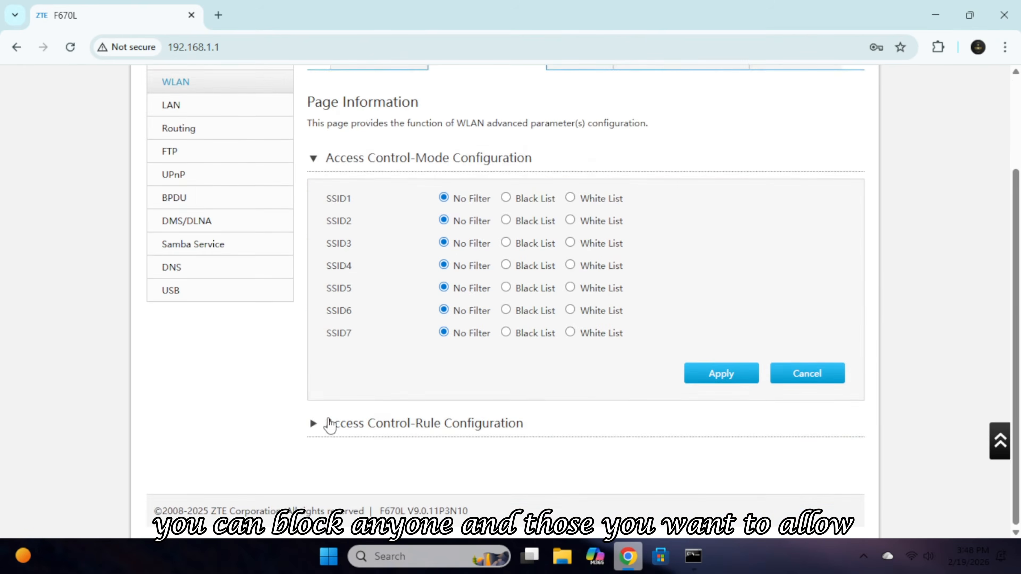
scroll(296, 472, "up", 3)
left_click(581, 142)
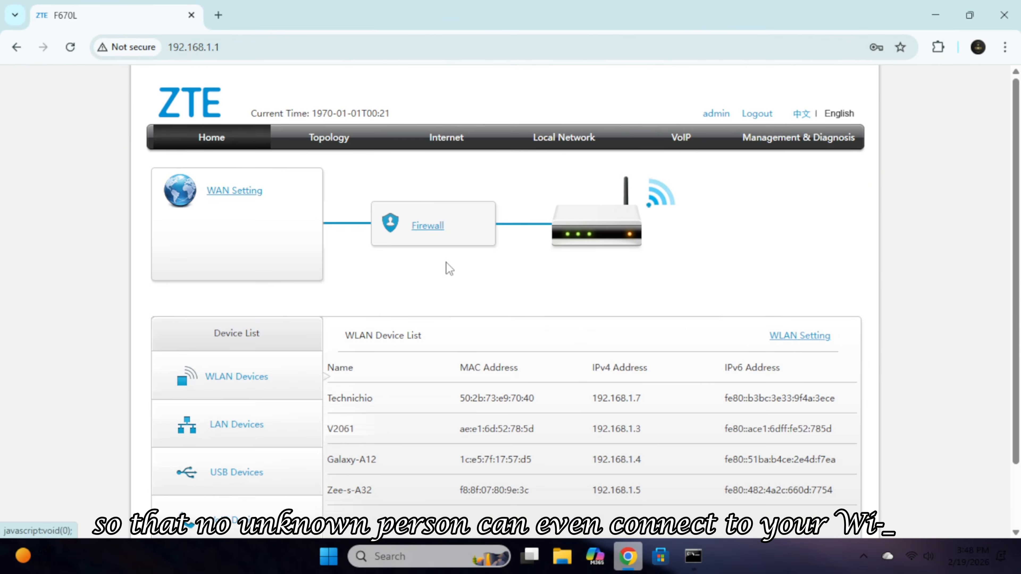
scroll(597, 296, "down", 2)
scroll(724, 403, "up", 2)
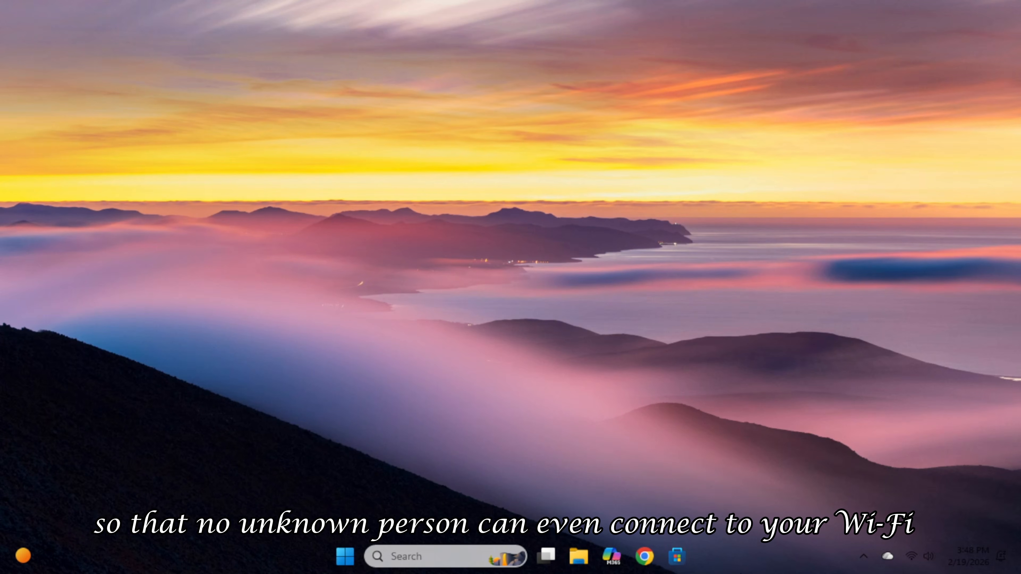